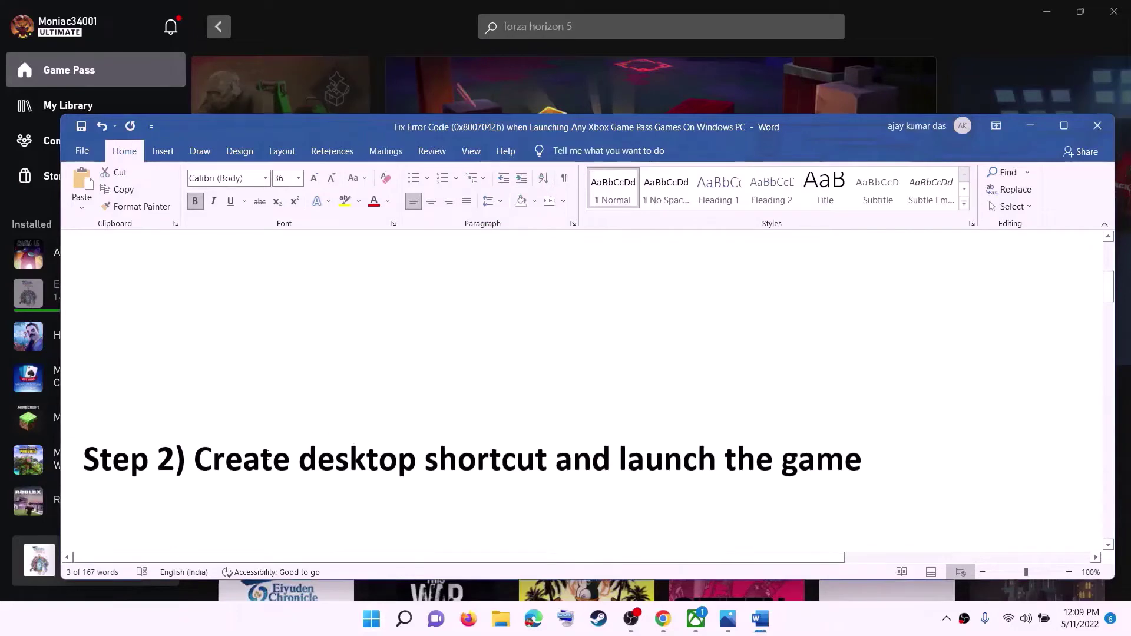
Highlight the Step 2 instruction about creating a desktop shortcut in the Word document, and minimize the document
{"action": "key", "text": "ctrl+shift+Right"}
{"action": "key", "text": "ctrl+shift+Right"}
{"action": "key", "text": "ctrl+shift+Right"}
{"action": "key", "text": "ctrl+shift+Right"}
{"action": "key", "text": "ctrl+shift+Right"}
{"action": "key", "text": "ctrl+shift+Right"}
{"action": "key", "text": "ctrl+shift+Right"}
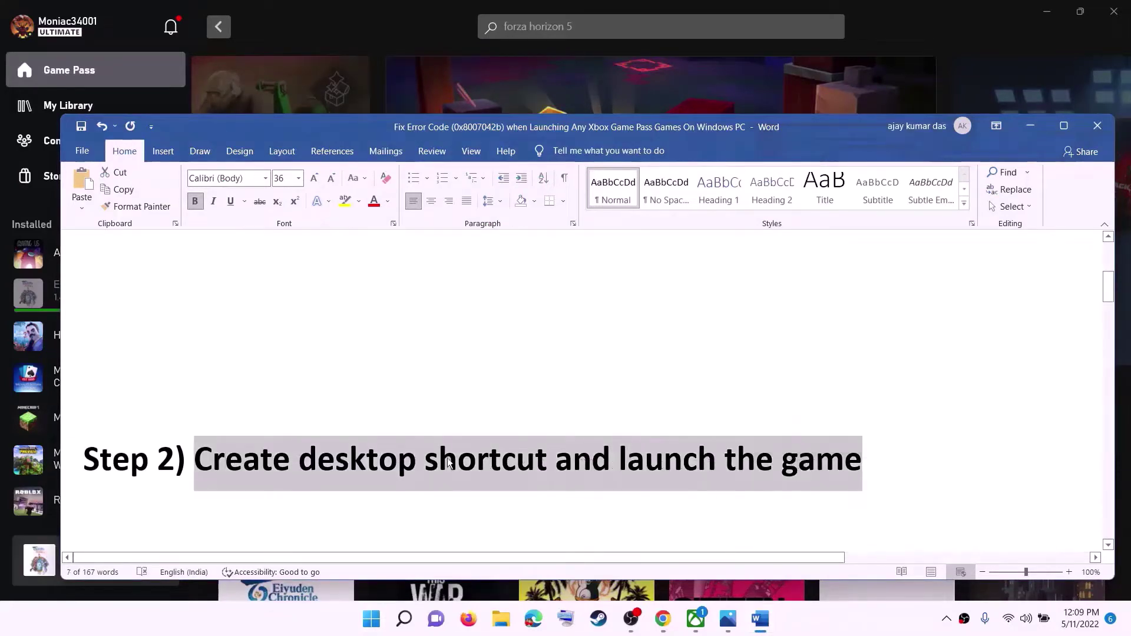
{"action": "left_click", "coordinate": [1042, 127]}
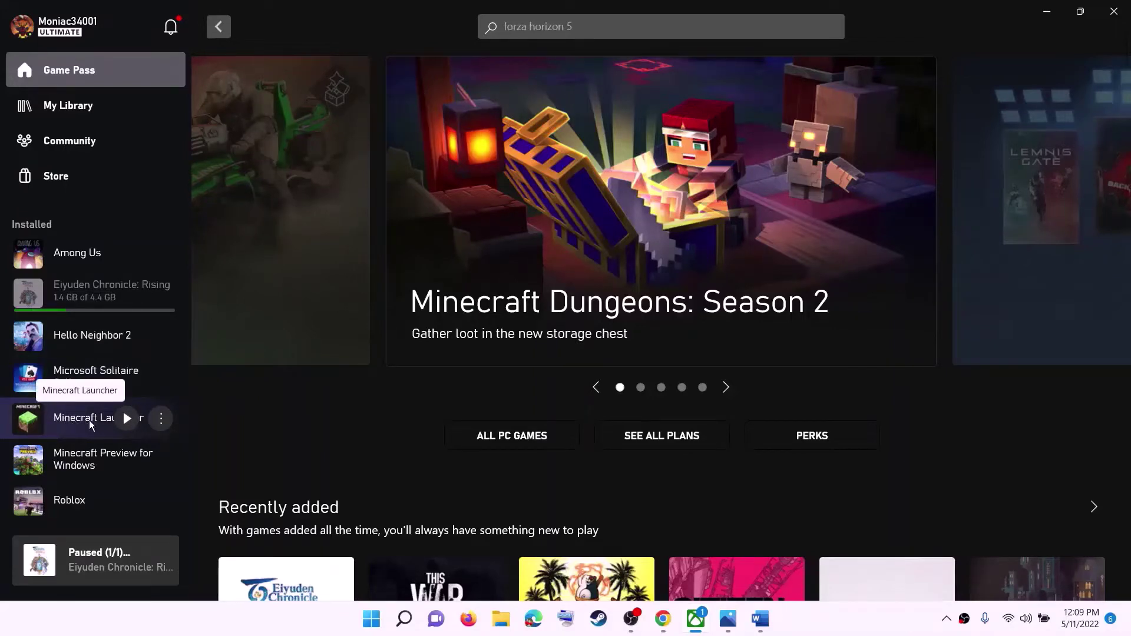
Create a desktop shortcut for Minecraft Launcher from the Xbox app and move it to an empty spot on the desktop
{"action": "left_click", "coordinate": [161, 419]}
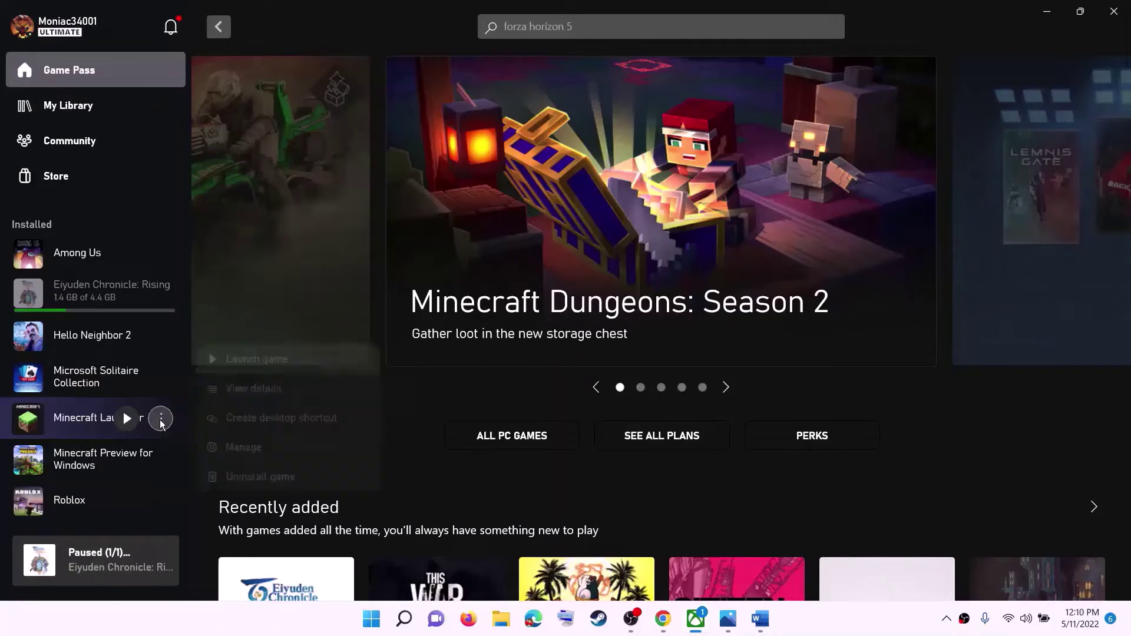
{"action": "left_click", "coordinate": [306, 416]}
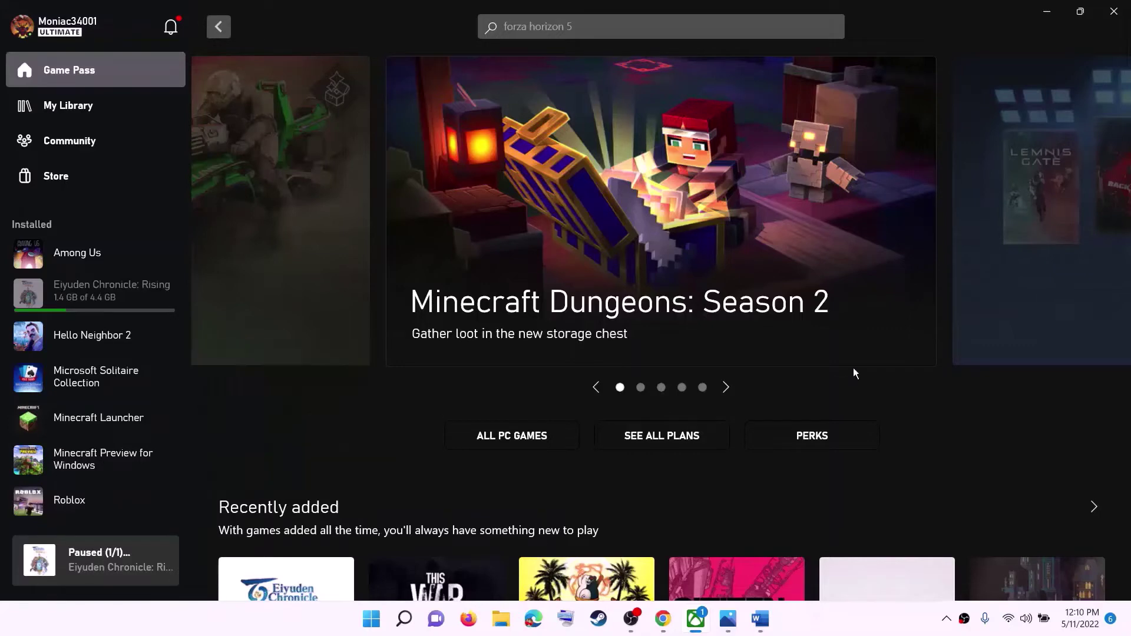
{"action": "key", "text": "super+d"}
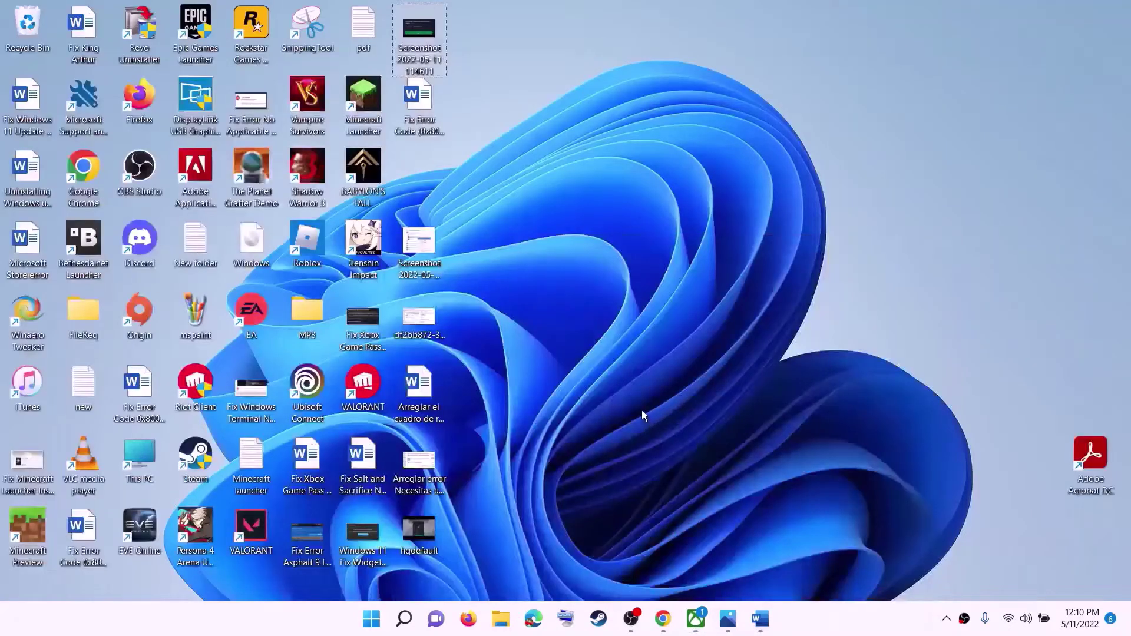
{"action": "left_click_drag", "start_coordinate": [373, 110], "coordinate": [478, 252]}
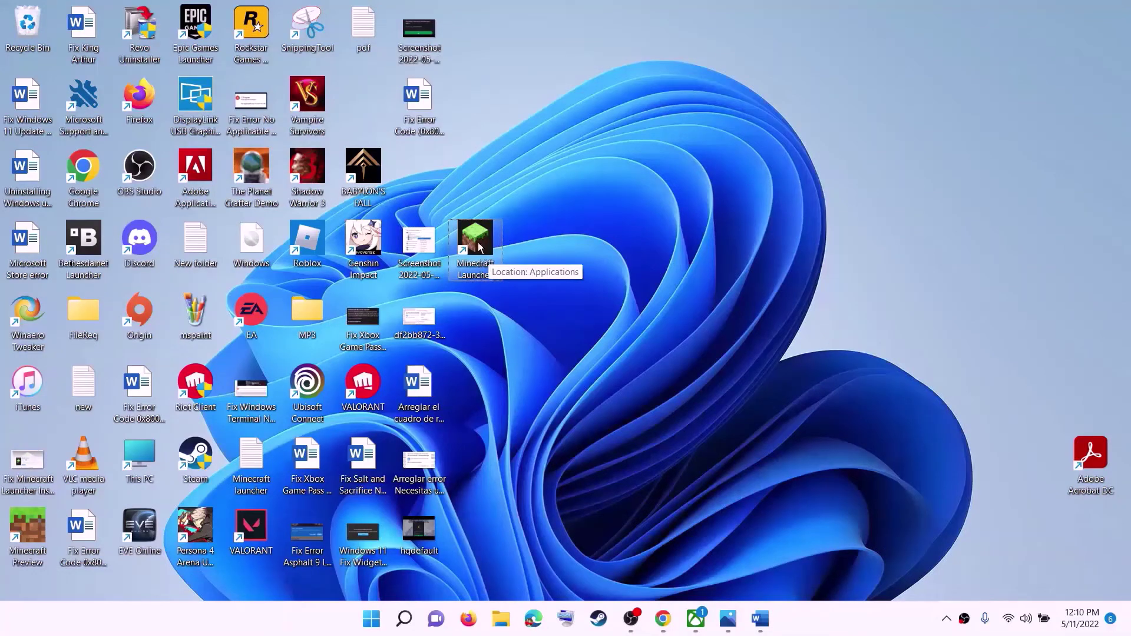
Switch to the Word document, highlight the Step 3 instruction about running the game as an administrator, and minimize the document
{"action": "left_click", "coordinate": [765, 622]}
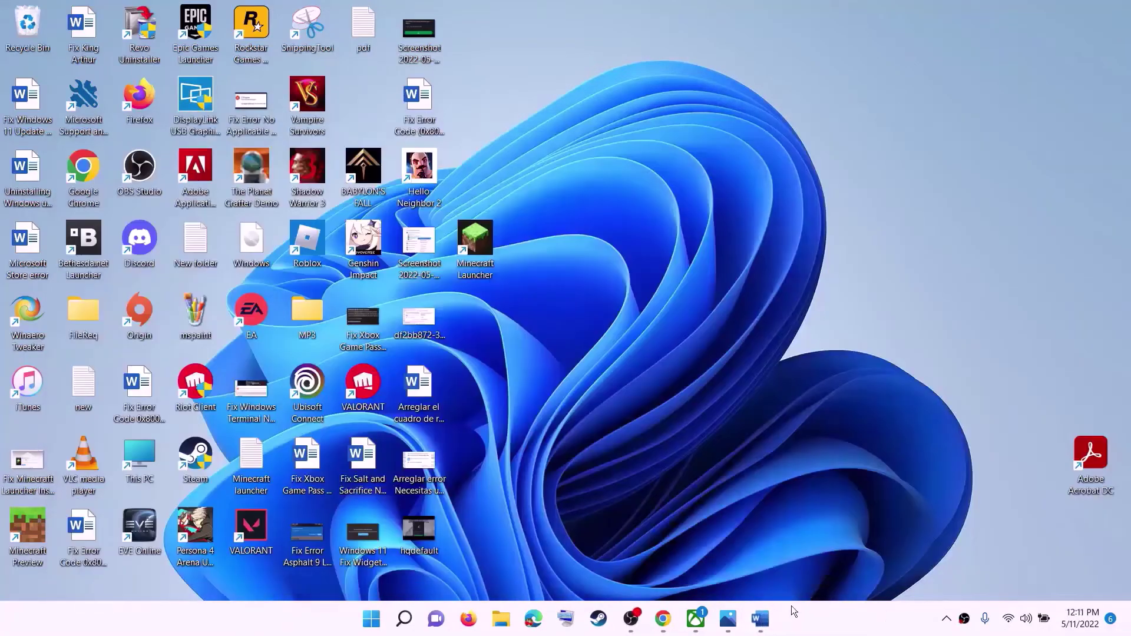
{"action": "mouse_move", "coordinate": [763, 619]}
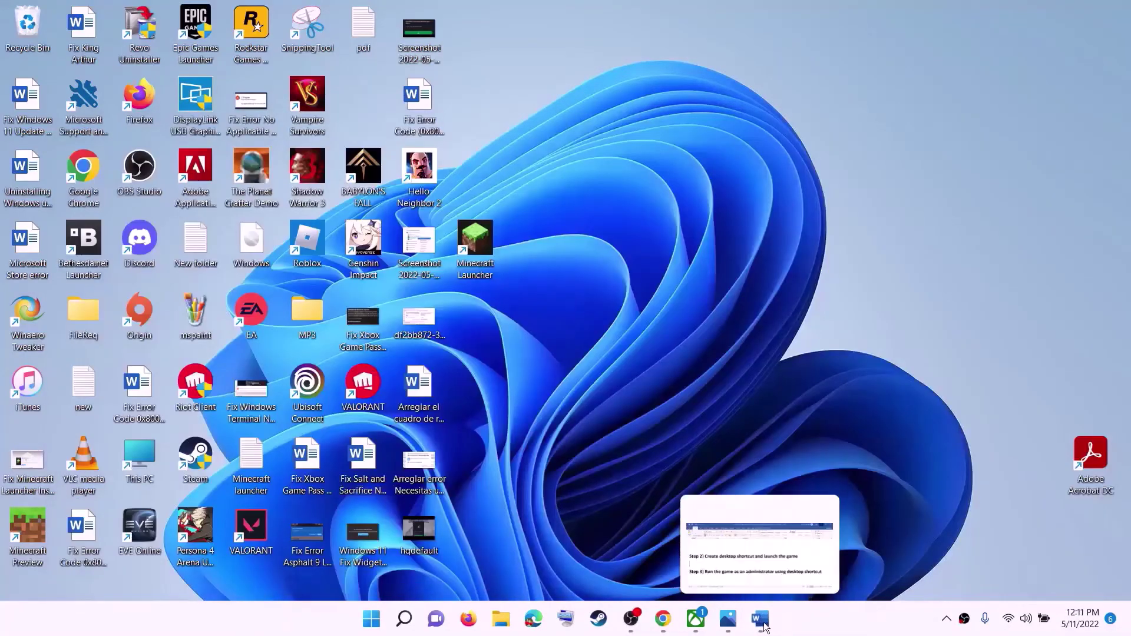
{"action": "left_click", "coordinate": [824, 571]}
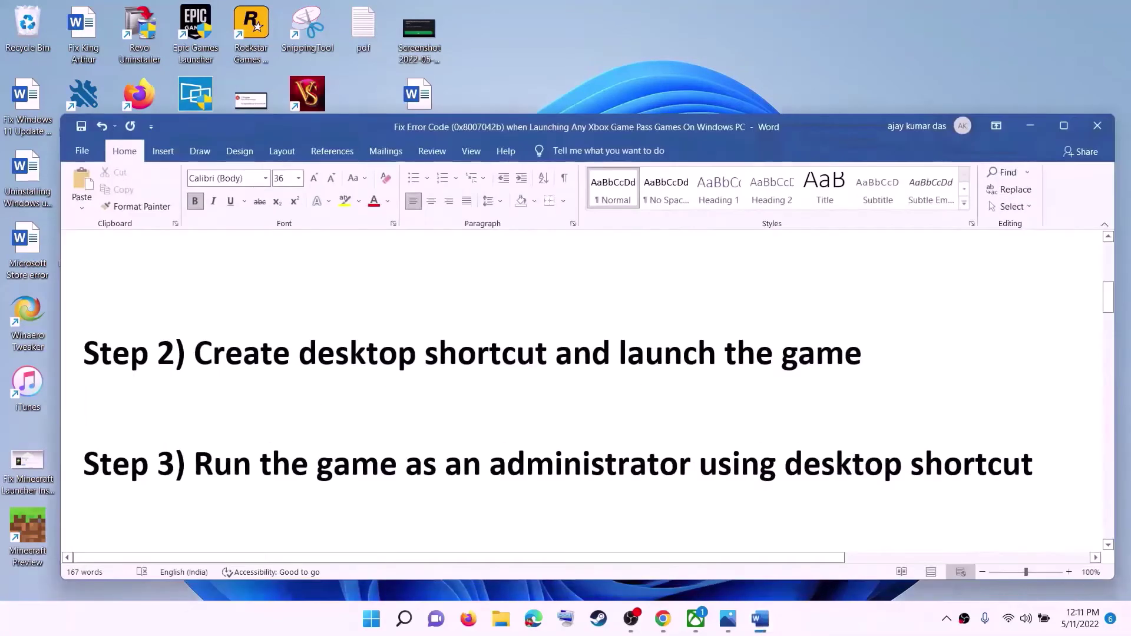
{"action": "left_click_drag", "start_coordinate": [195, 465], "coordinate": [1034, 473]}
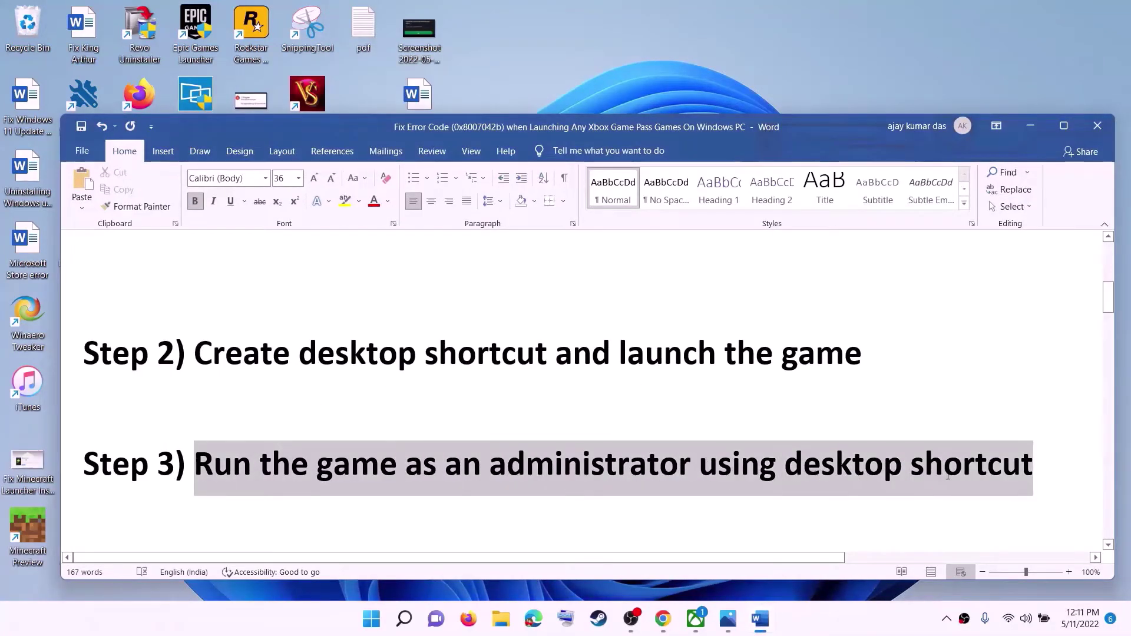
{"action": "left_click", "coordinate": [1030, 126]}
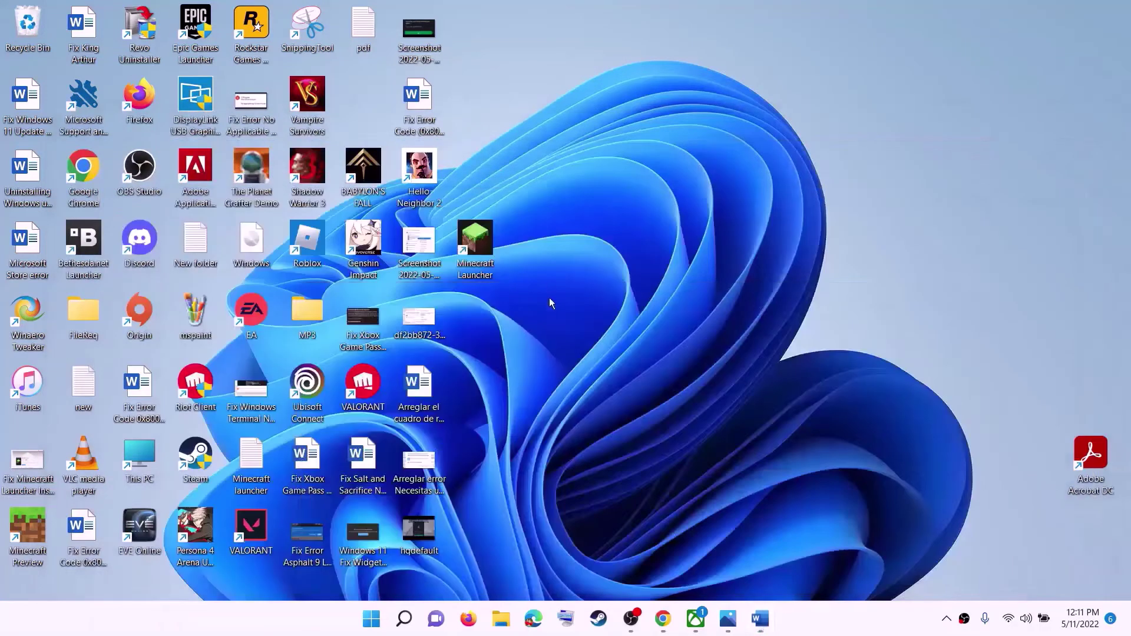
Check the Run as administrator option for the Minecraft Launcher desktop shortcut without launching it
{"action": "right_click", "coordinate": [477, 251]}
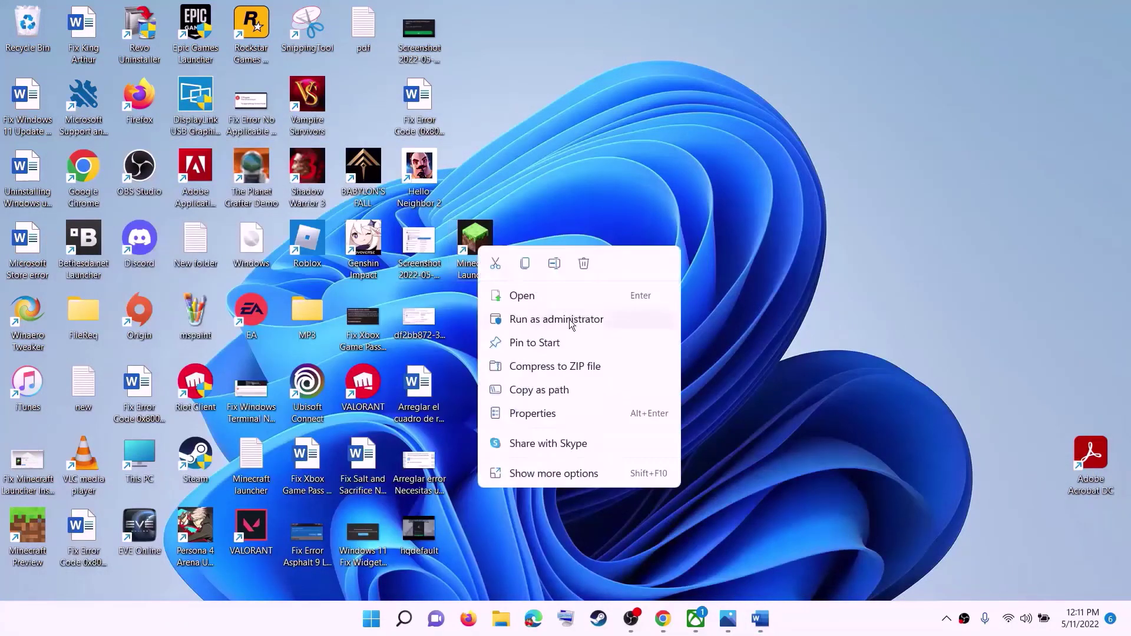
{"action": "left_click", "coordinate": [866, 333]}
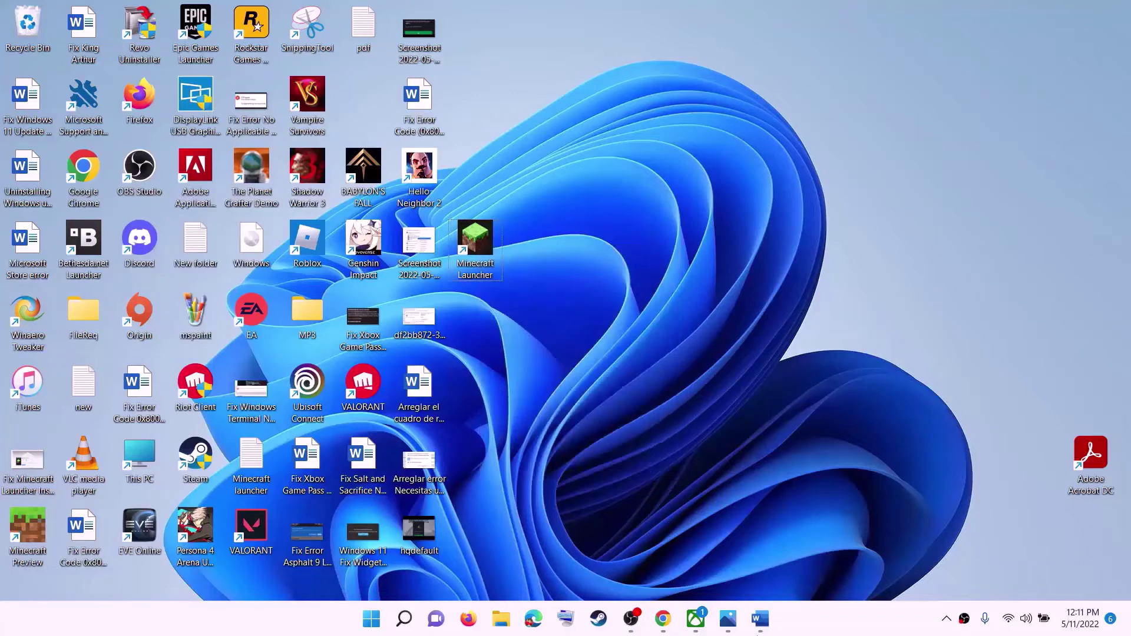
{"action": "right_click", "coordinate": [478, 259]}
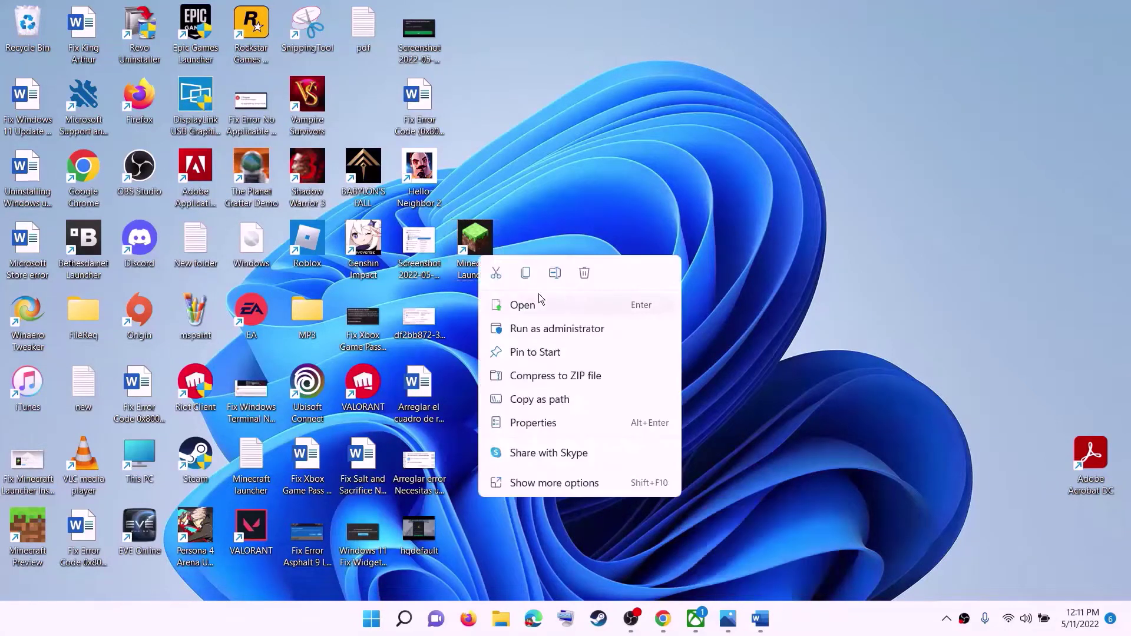
{"action": "left_click", "coordinate": [767, 393]}
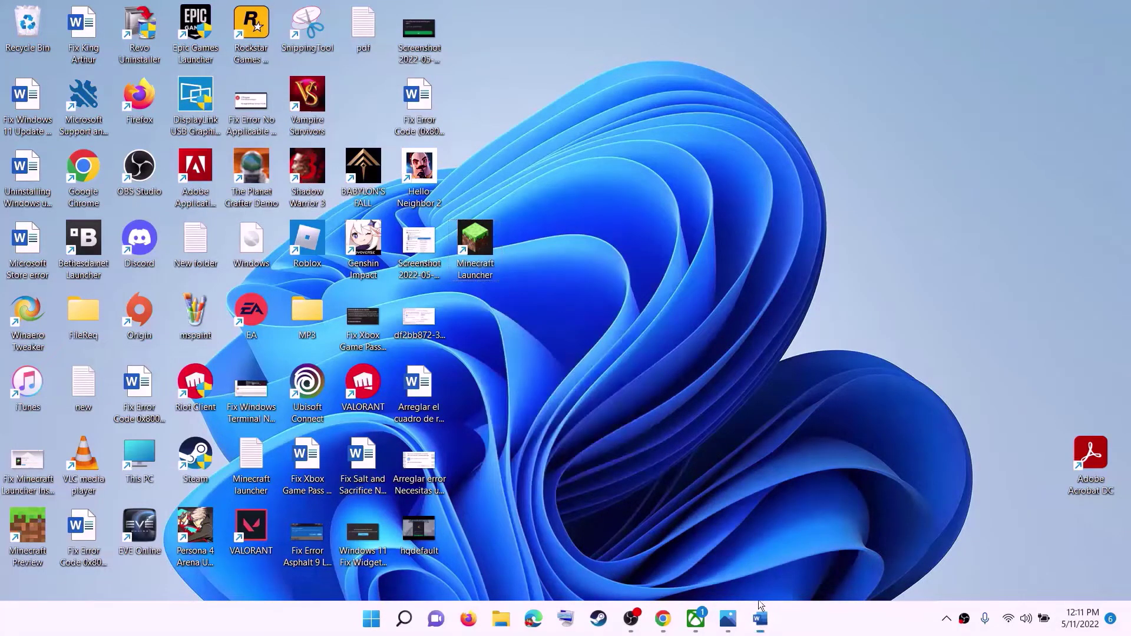
Switch to the Word document and read the Step 4 instruction about repairing or resetting the game
{"action": "left_click", "coordinate": [759, 619]}
{"action": "scroll", "coordinate": [482, 393], "scroll_direction": "down", "scroll_amount": 2}
{"action": "scroll", "coordinate": [482, 393], "scroll_direction": "down", "scroll_amount": 1}
{"action": "scroll", "coordinate": [482, 393], "scroll_direction": "up", "scroll_amount": 1}
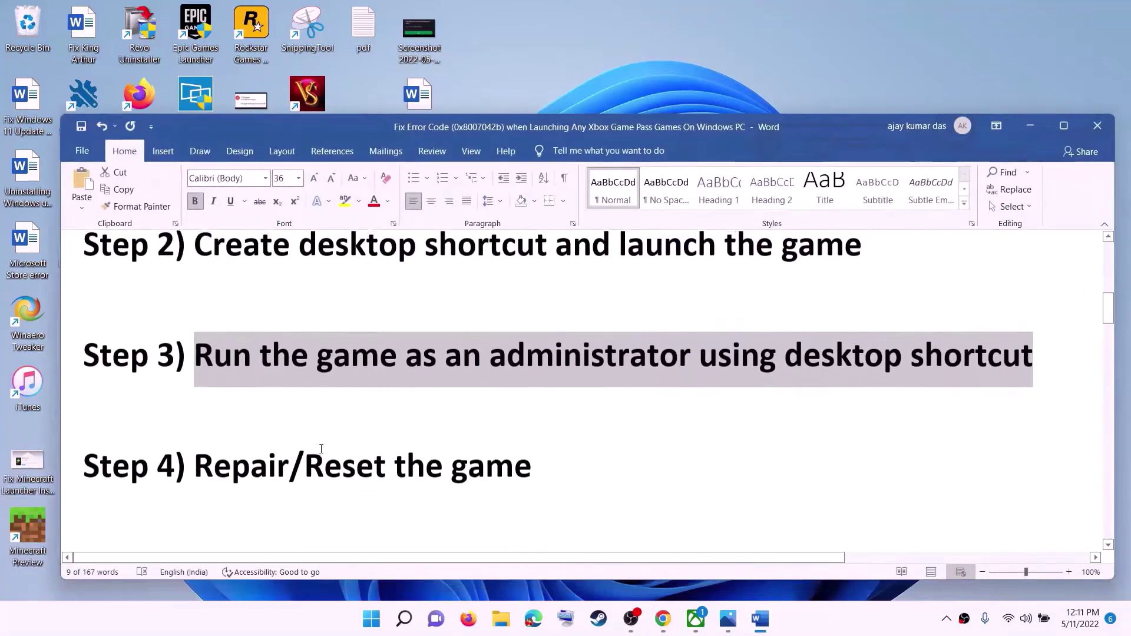
Open the Apps & features page in Windows Settings
{"action": "left_click", "coordinate": [371, 619]}
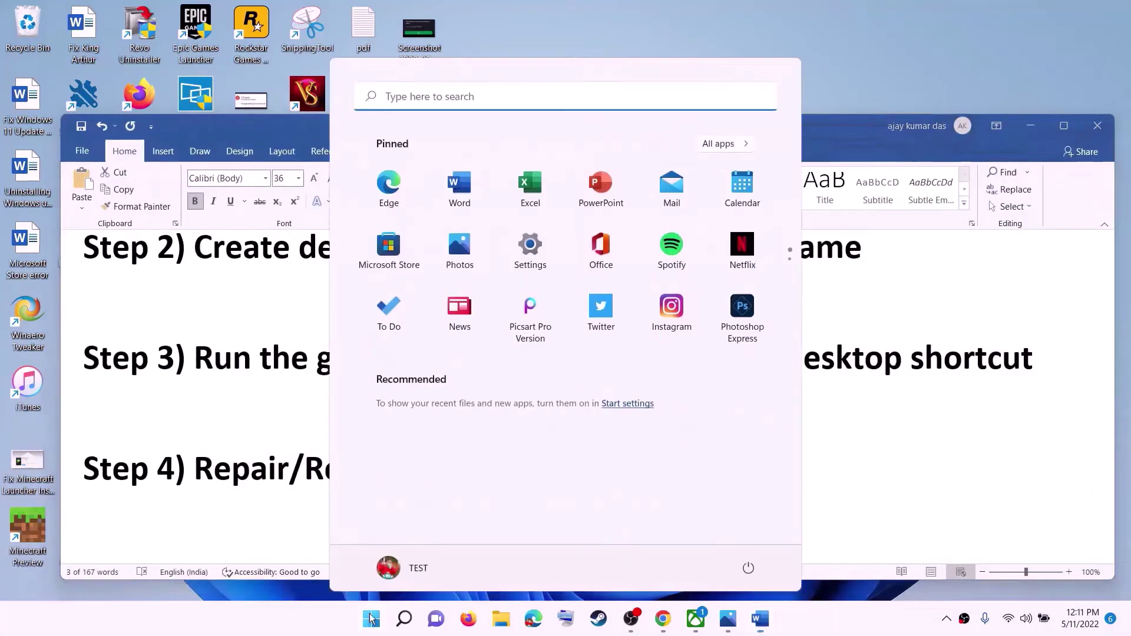
{"action": "left_click", "coordinate": [533, 263]}
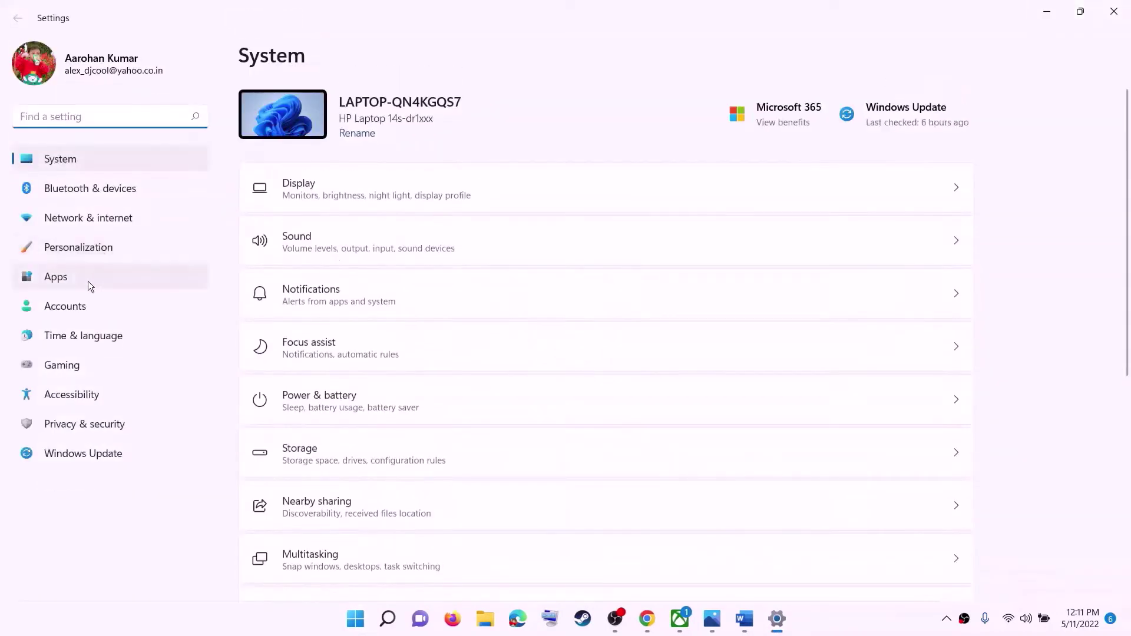
{"action": "left_click", "coordinate": [71, 277]}
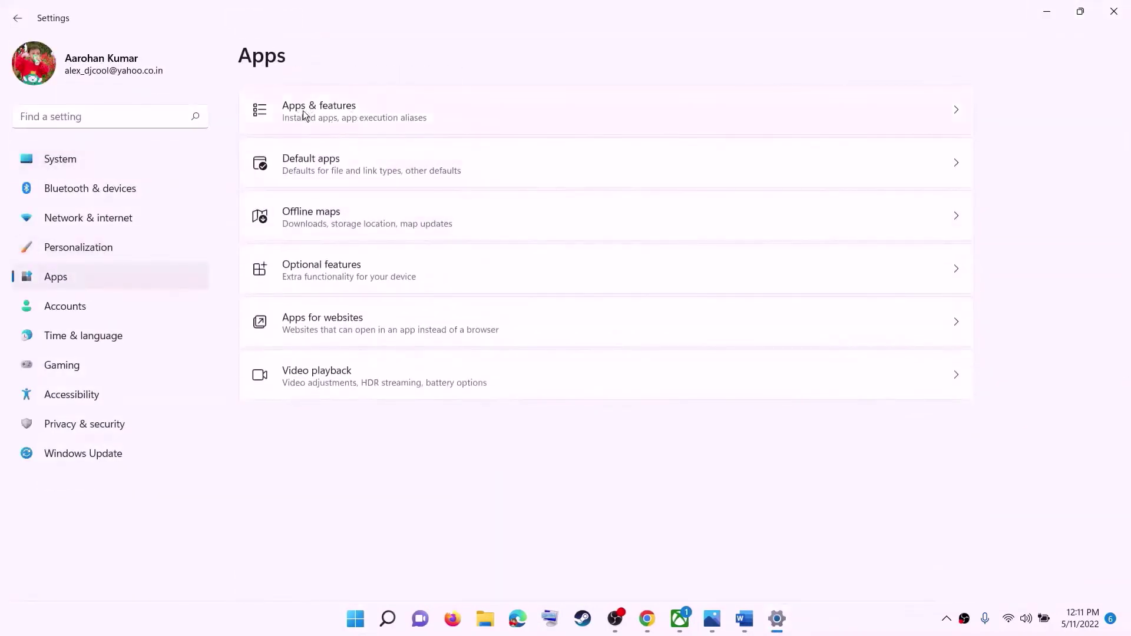
{"action": "left_click", "coordinate": [327, 119]}
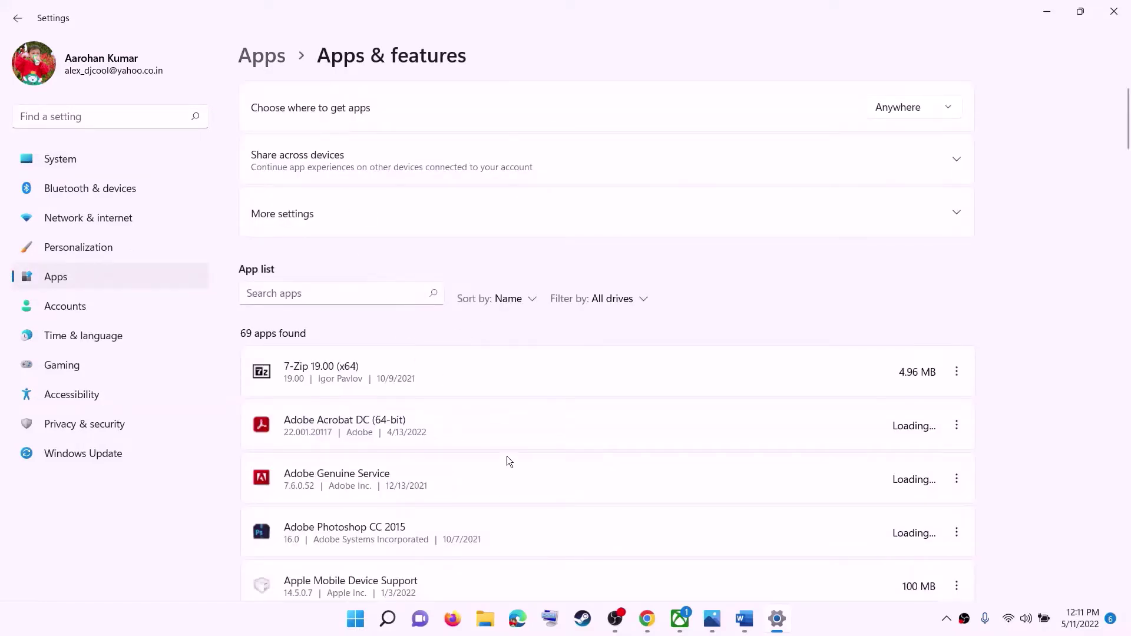
Search the installed app list for "minecraft"
{"action": "scroll", "coordinate": [502, 413], "scroll_direction": "down", "scroll_amount": 5}
{"action": "scroll", "coordinate": [492, 465], "scroll_direction": "up", "scroll_amount": 2}
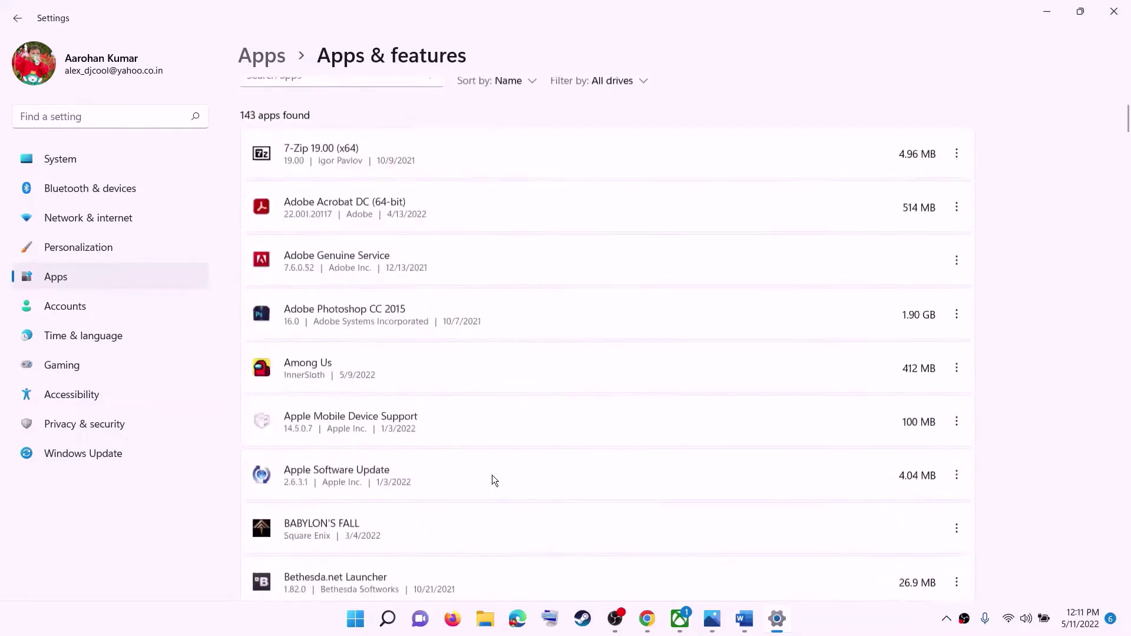
{"action": "scroll", "coordinate": [492, 474], "scroll_direction": "up", "scroll_amount": 4}
{"action": "left_click", "coordinate": [296, 333]}
{"action": "type", "text": "m"}
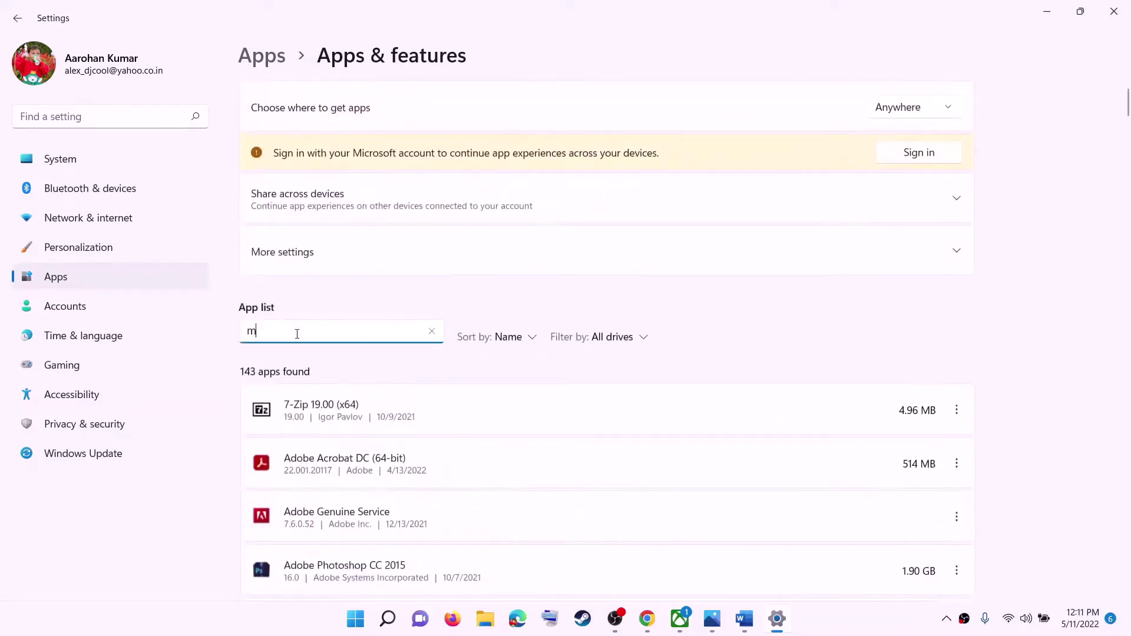
{"action": "type", "text": "inec"}
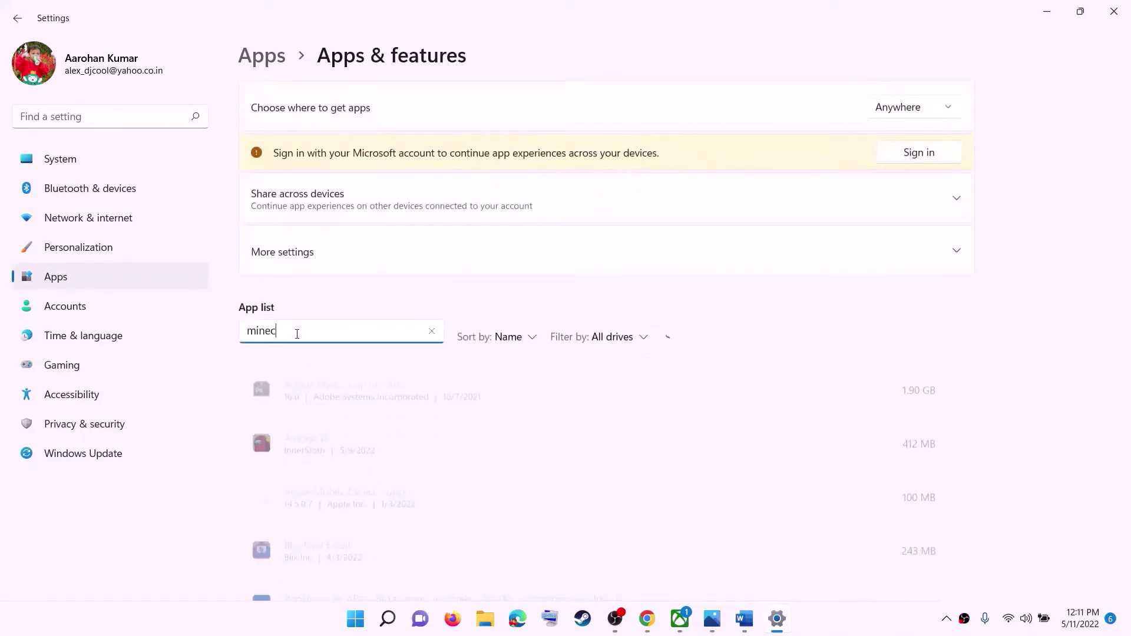
{"action": "type", "text": "raft"}
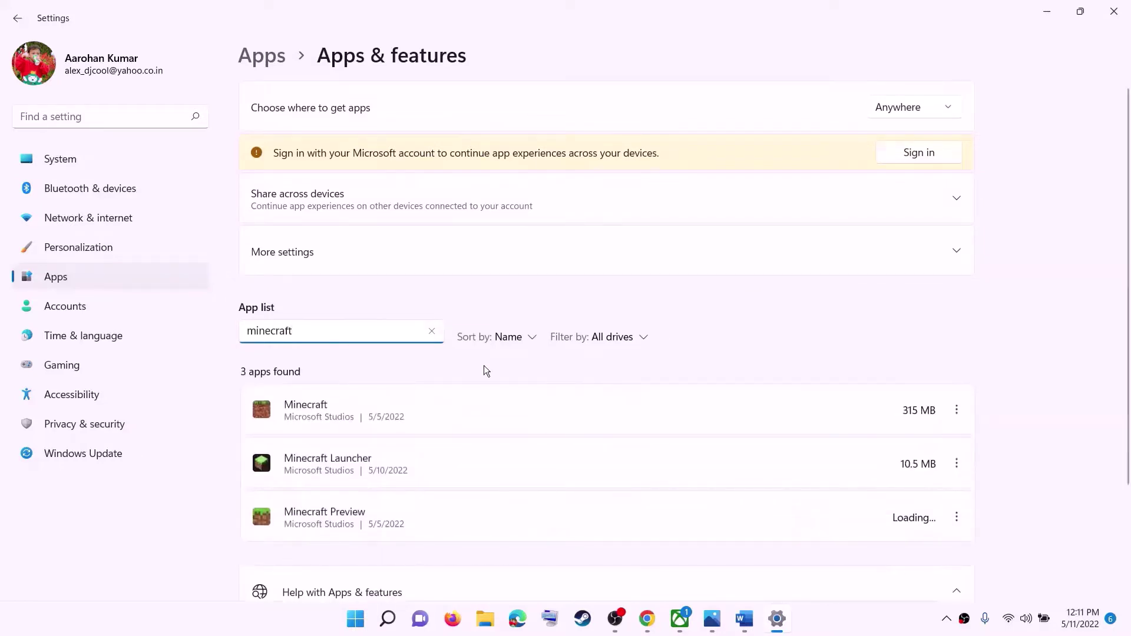
{"action": "scroll", "coordinate": [239, 350], "scroll_direction": "down", "scroll_amount": 2}
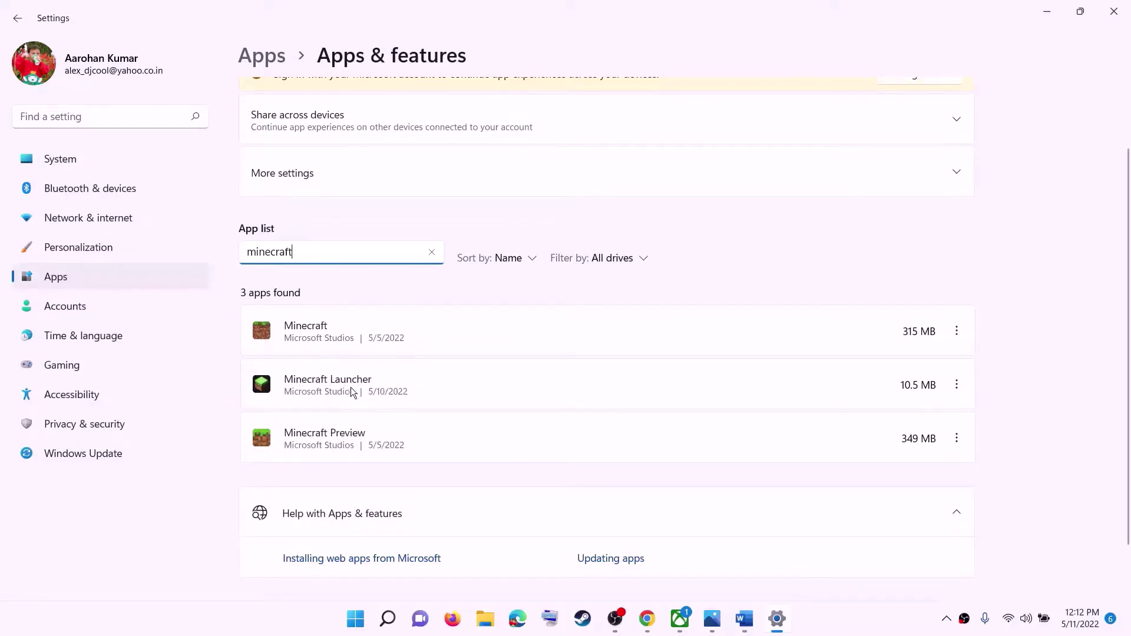
Repair and reset the Minecraft Launcher app through its advanced options
{"action": "left_click", "coordinate": [957, 387]}
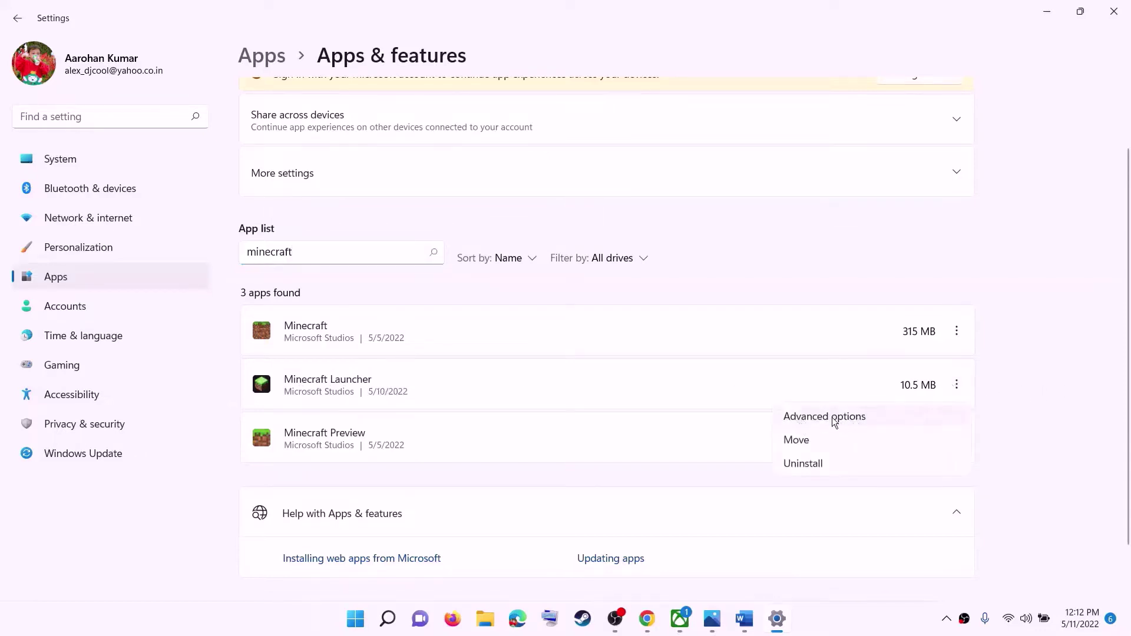
{"action": "left_click", "coordinate": [834, 418]}
{"action": "scroll", "coordinate": [422, 397], "scroll_direction": "down", "scroll_amount": 5}
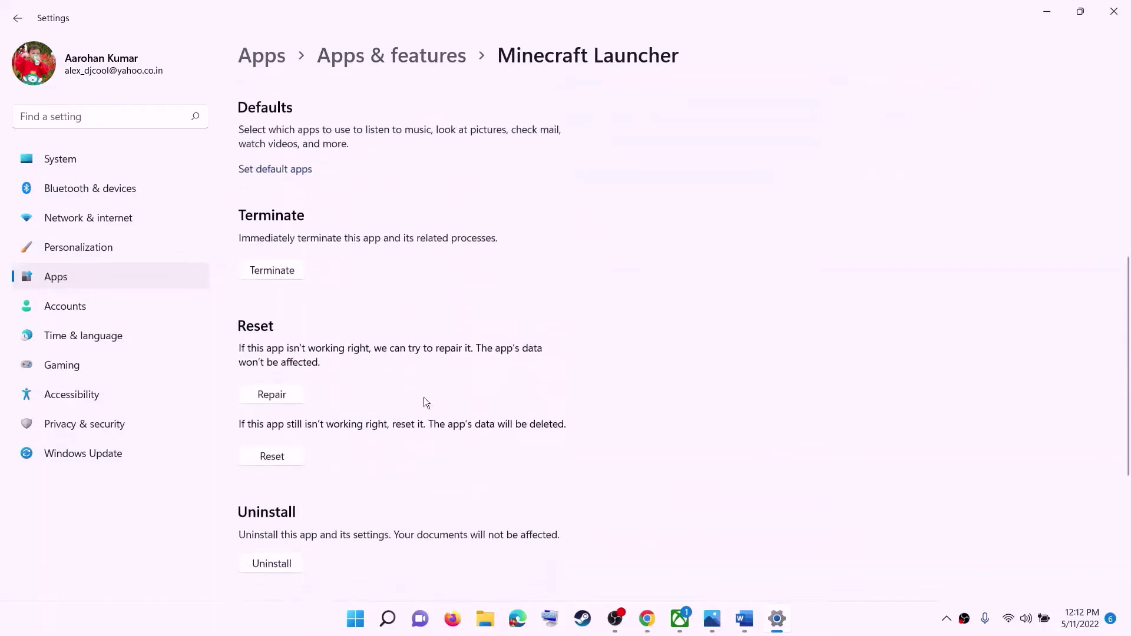
{"action": "scroll", "coordinate": [425, 402], "scroll_direction": "down", "scroll_amount": 1}
{"action": "left_click", "coordinate": [274, 331]}
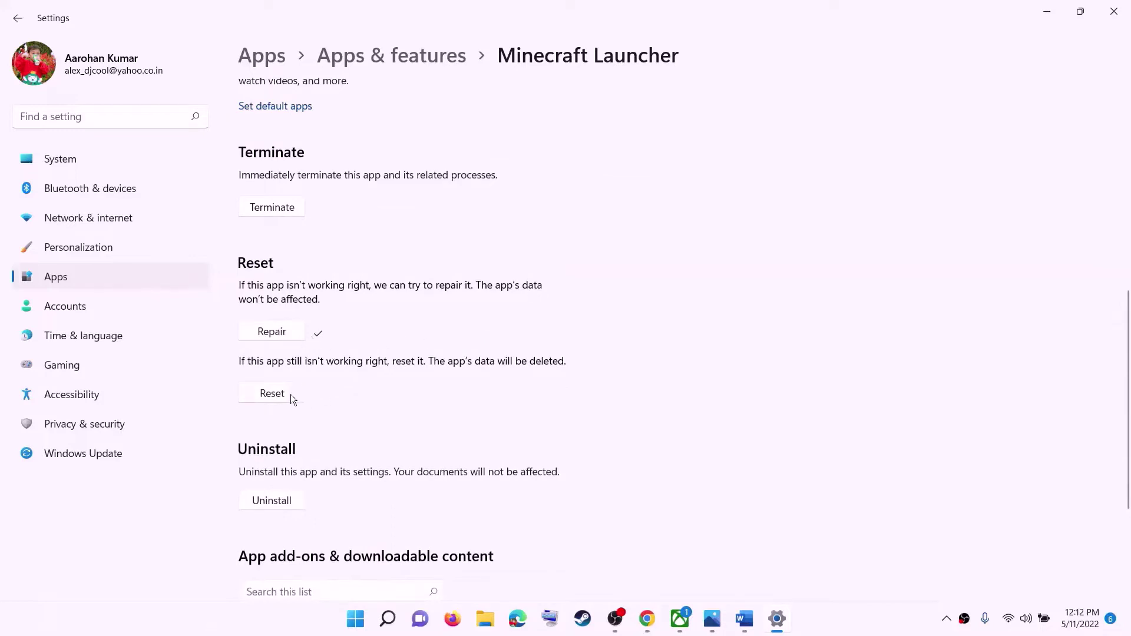
{"action": "left_click", "coordinate": [267, 394]}
{"action": "left_click", "coordinate": [337, 355]}
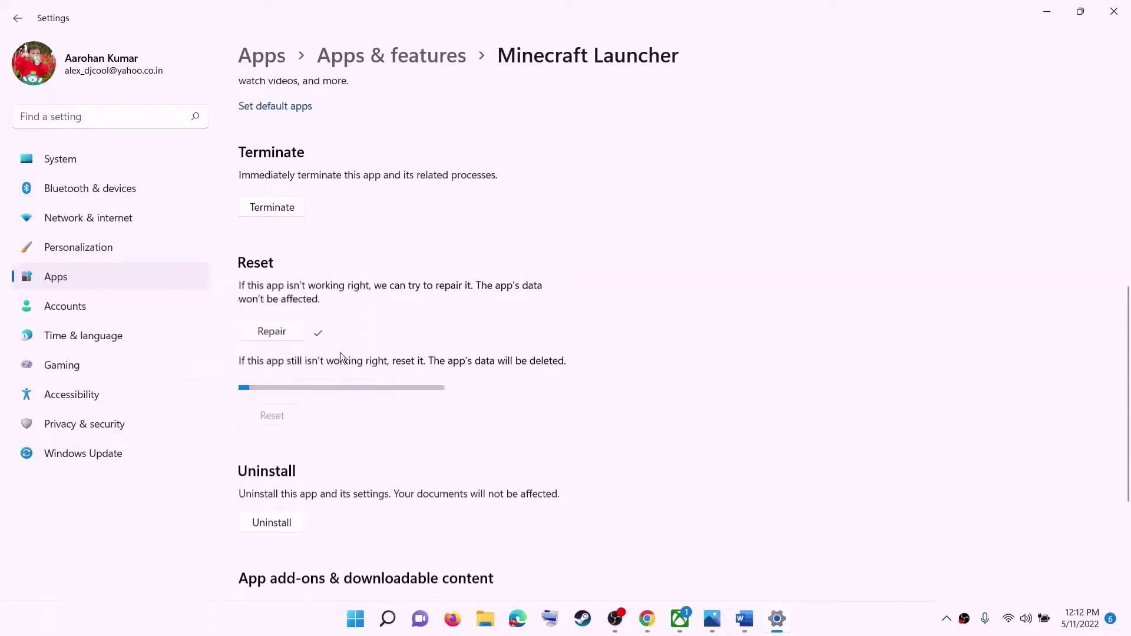
Switch to the Word document and highlight the Step 5 instruction about deleting Microsoft Store cache files and its folder path
{"action": "left_click", "coordinate": [751, 622]}
{"action": "scroll", "coordinate": [315, 417], "scroll_direction": "down", "scroll_amount": 5}
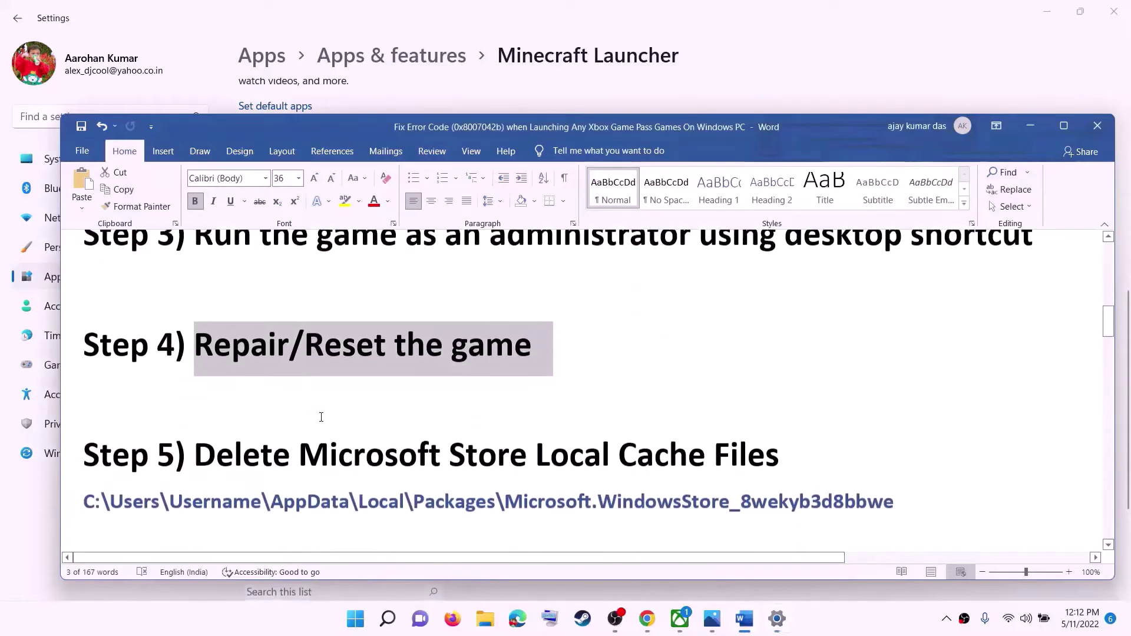
{"action": "scroll", "coordinate": [232, 404], "scroll_direction": "up", "scroll_amount": 1}
{"action": "left_click_drag", "start_coordinate": [242, 439], "coordinate": [780, 439]}
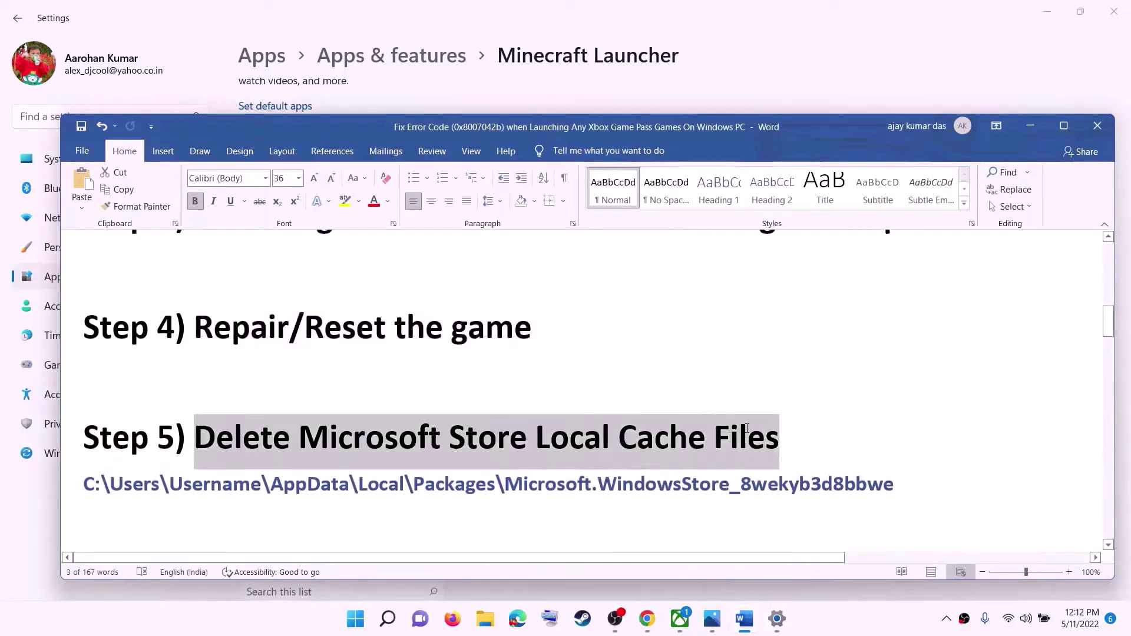
{"action": "left_click_drag", "start_coordinate": [896, 484], "coordinate": [110, 484]}
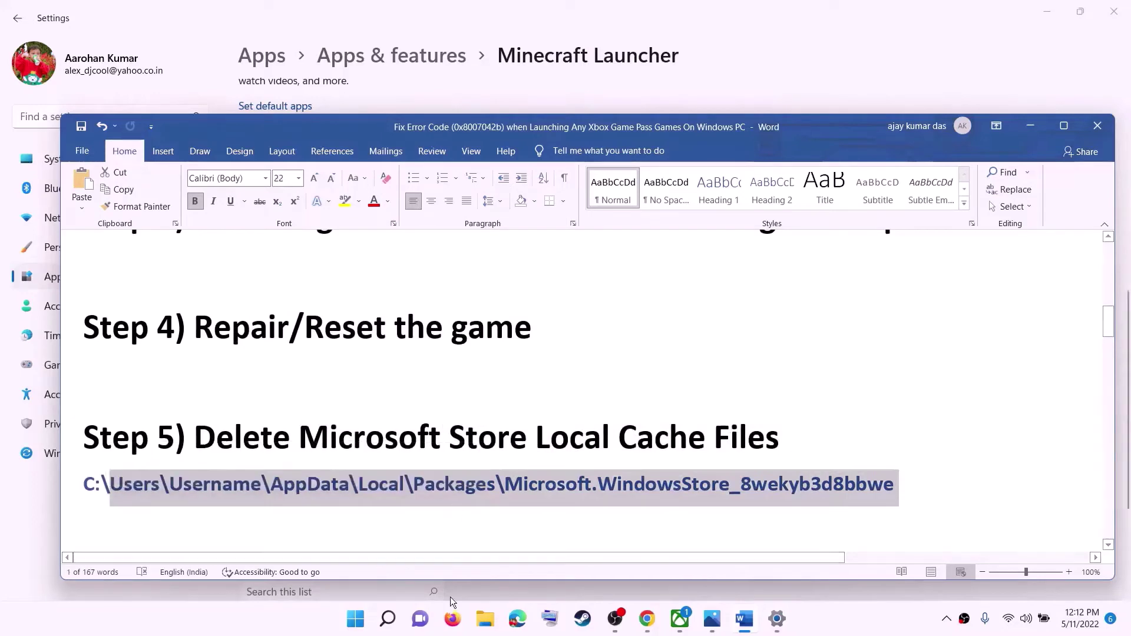
Open File Explorer and browse to the current user's profile folder inside Users on the Windows (C:) drive
{"action": "left_click", "coordinate": [486, 619]}
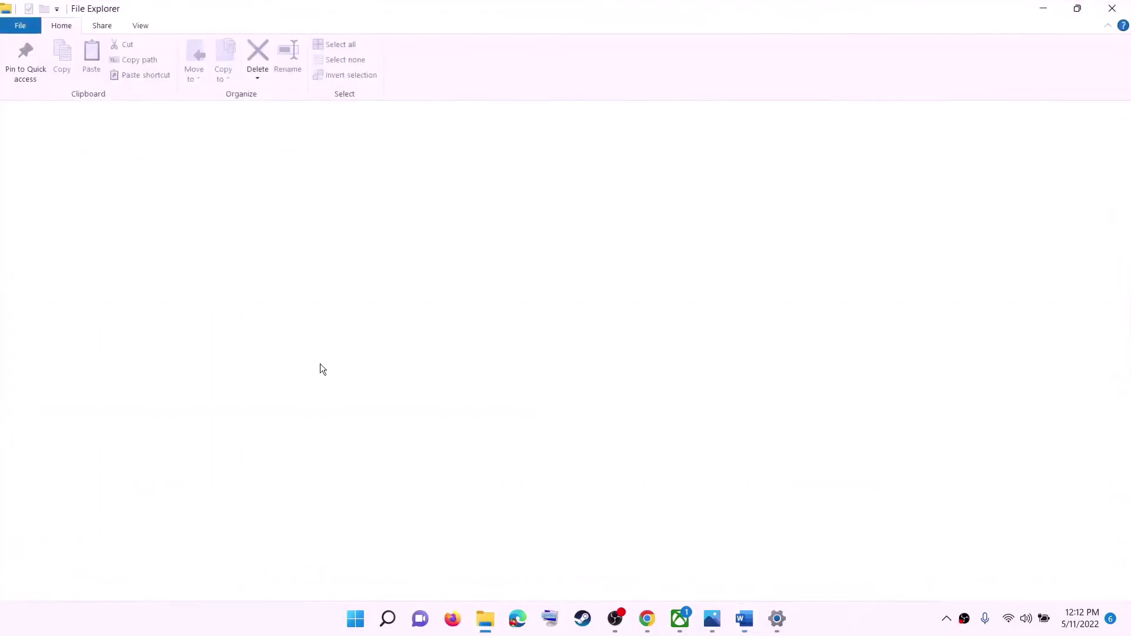
{"action": "left_click", "coordinate": [75, 304]}
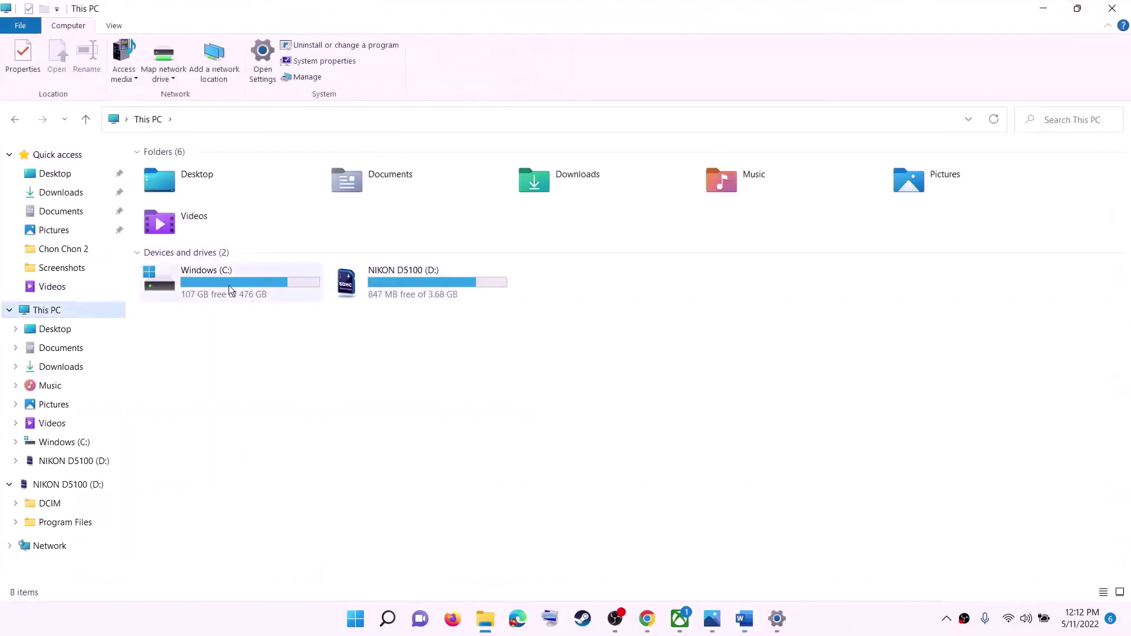
{"action": "double_click", "coordinate": [218, 284]}
{"action": "scroll", "coordinate": [233, 418], "scroll_direction": "down", "scroll_amount": 5}
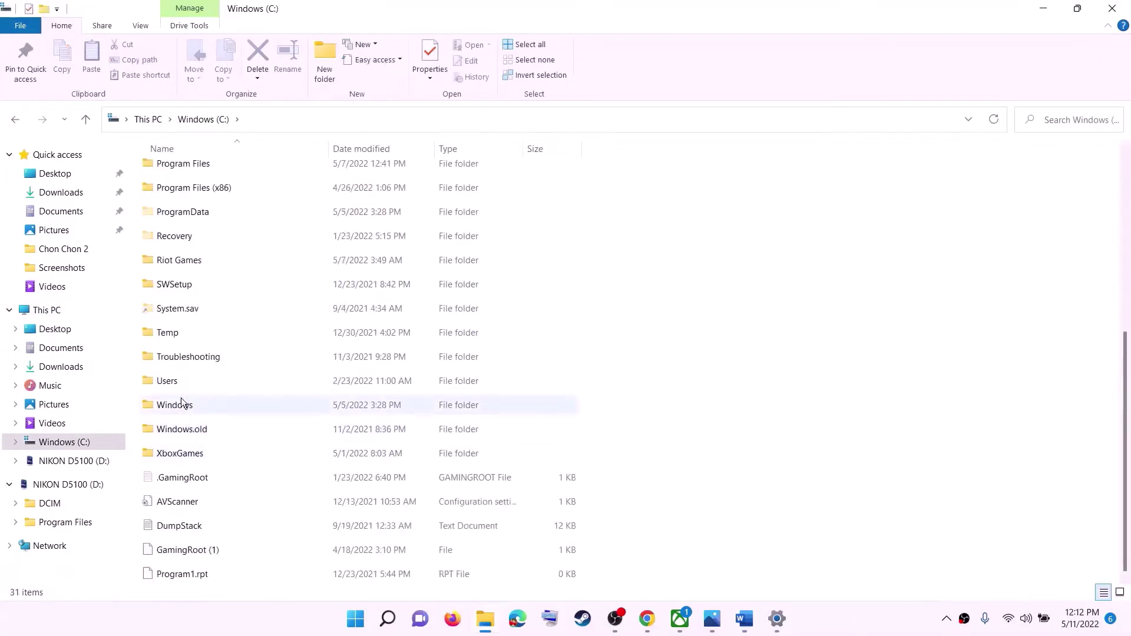
{"action": "left_click", "coordinate": [223, 383]}
{"action": "double_click", "coordinate": [217, 387]}
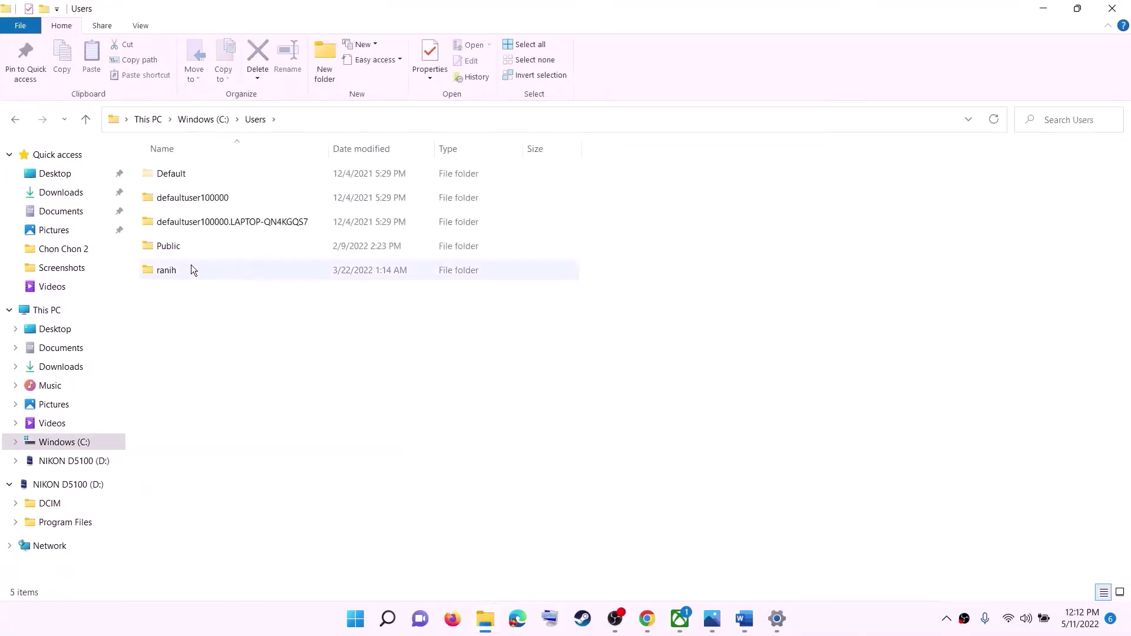
{"action": "left_click", "coordinate": [278, 275]}
{"action": "double_click", "coordinate": [225, 270]}
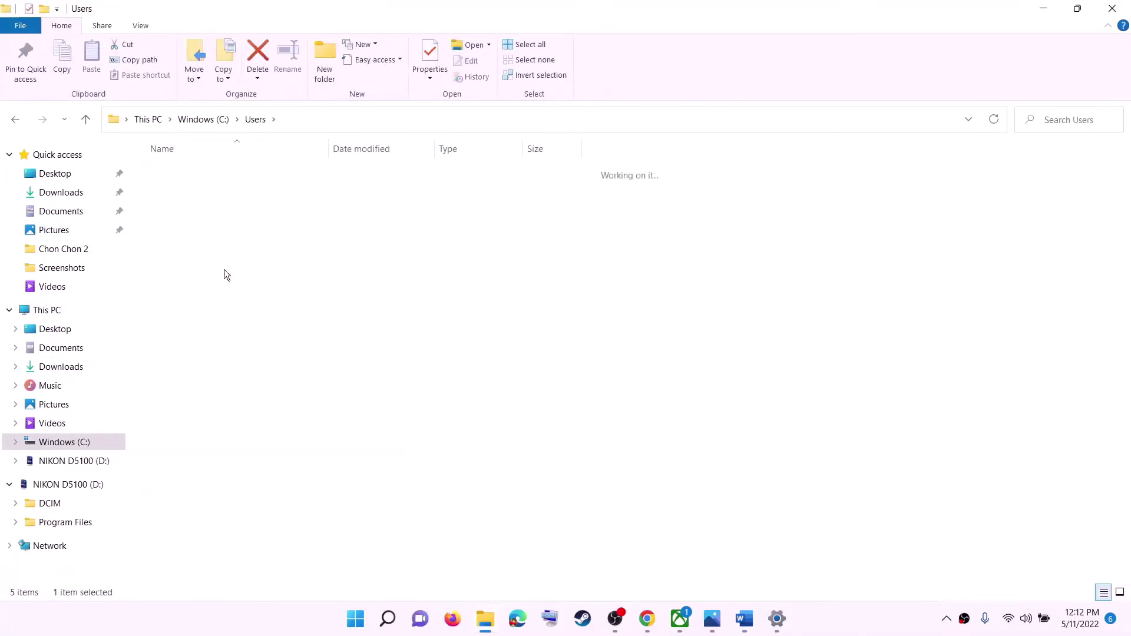
Check the Hidden items display option and open the AppData folder in the user profile
{"action": "left_click", "coordinate": [185, 319]}
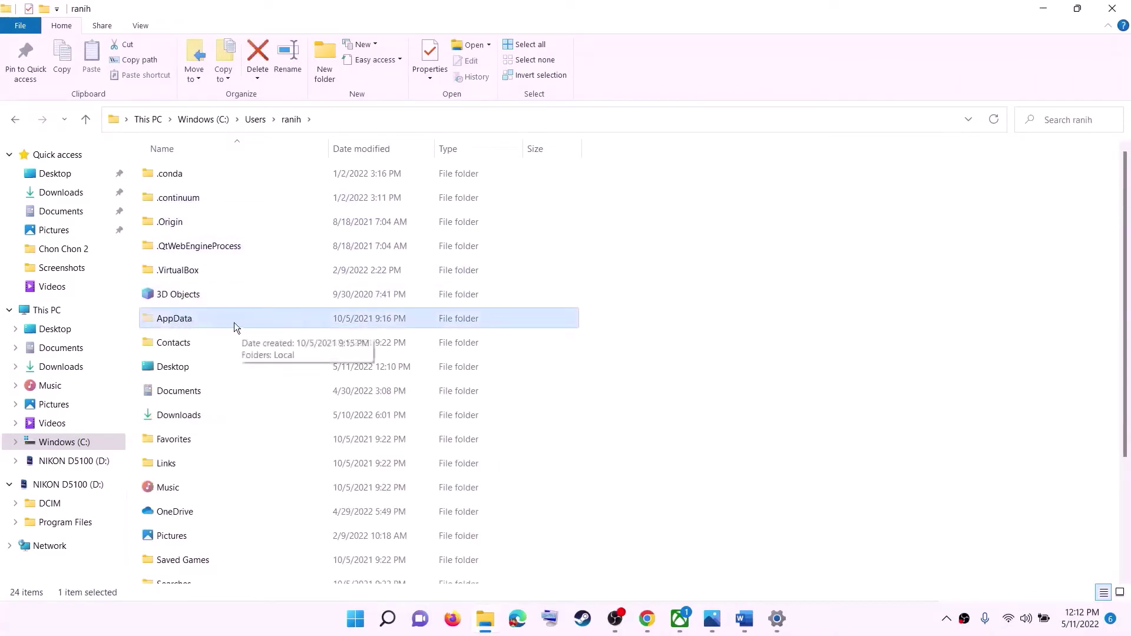
{"action": "left_click", "coordinate": [142, 27]}
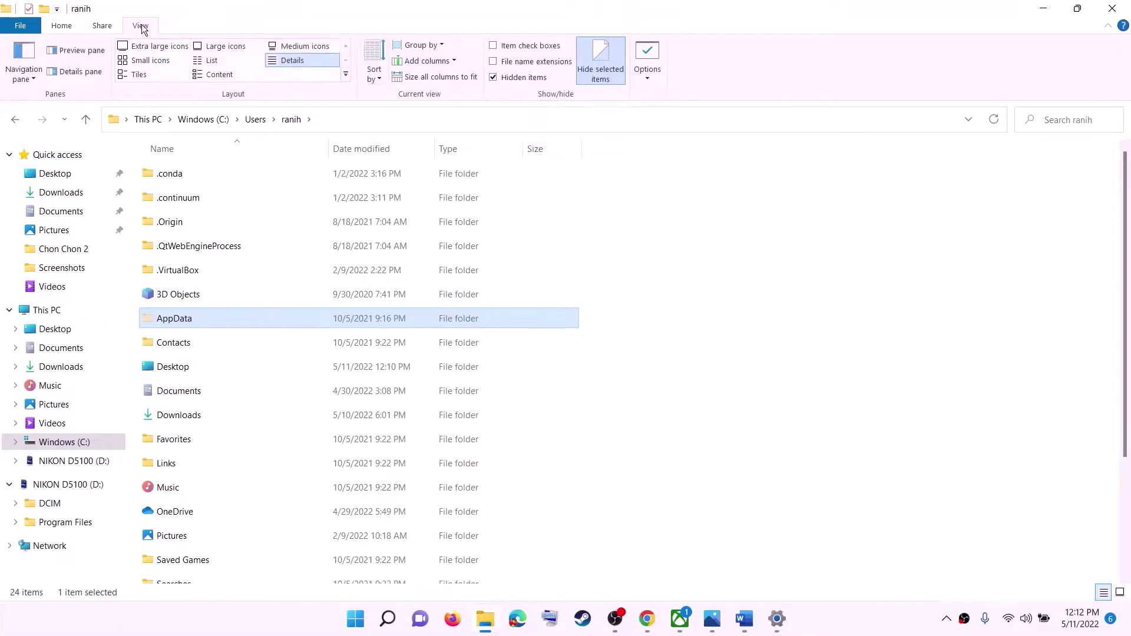
{"action": "left_click", "coordinate": [69, 27]}
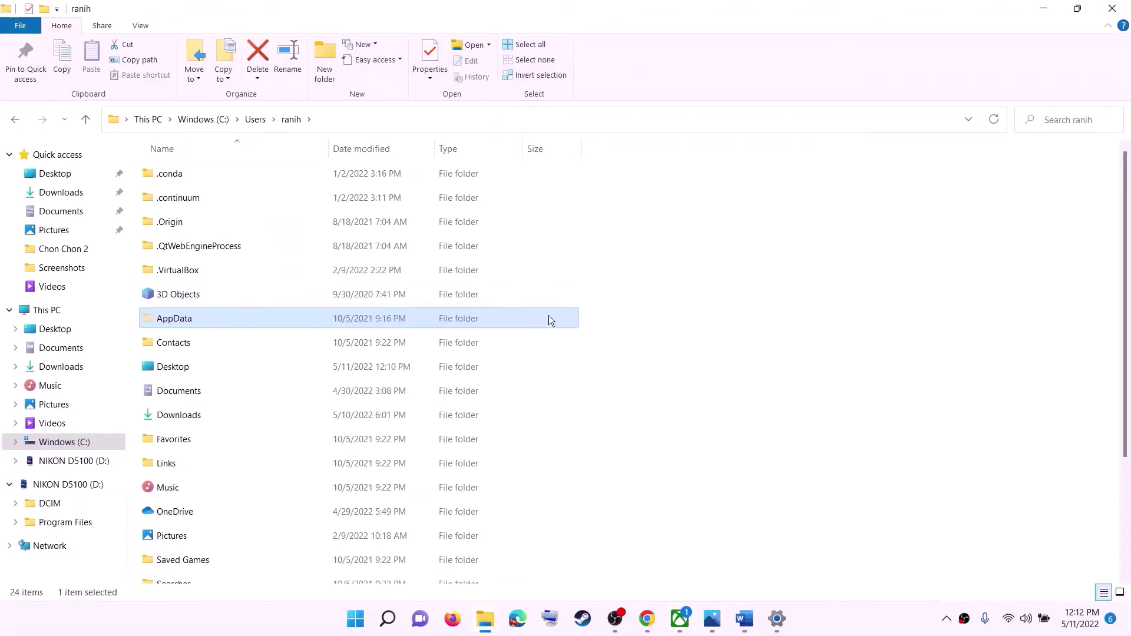
{"action": "left_click", "coordinate": [183, 320]}
{"action": "left_click", "coordinate": [259, 321]}
{"action": "left_click", "coordinate": [262, 318]}
{"action": "double_click", "coordinate": [228, 318]}
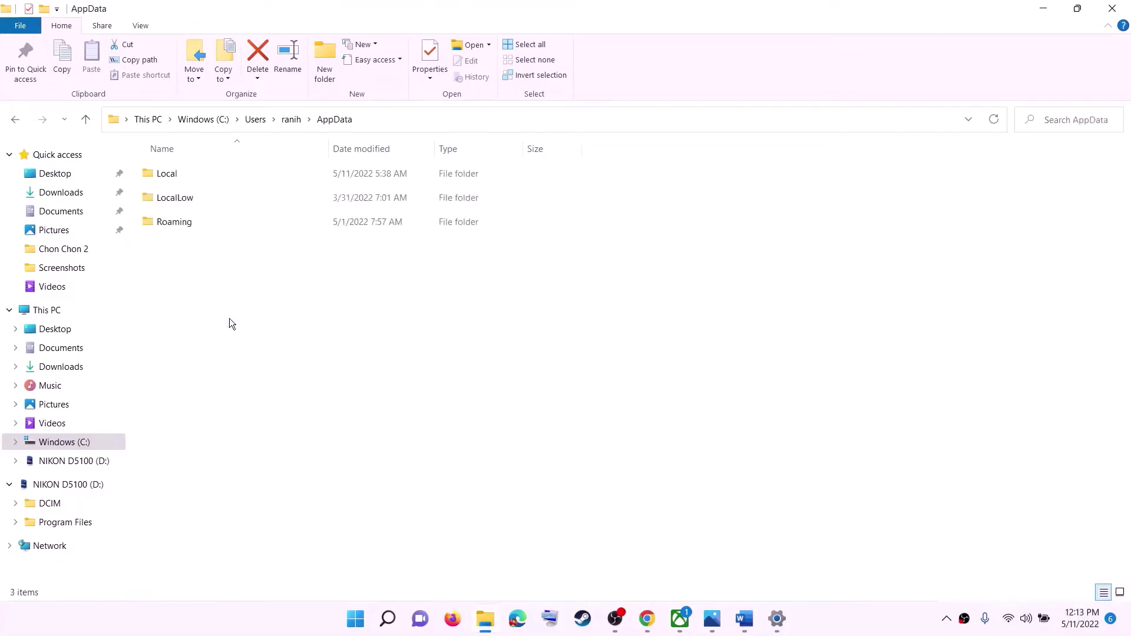
Open the Local folder and its Packages subfolder
{"action": "left_click", "coordinate": [201, 177]}
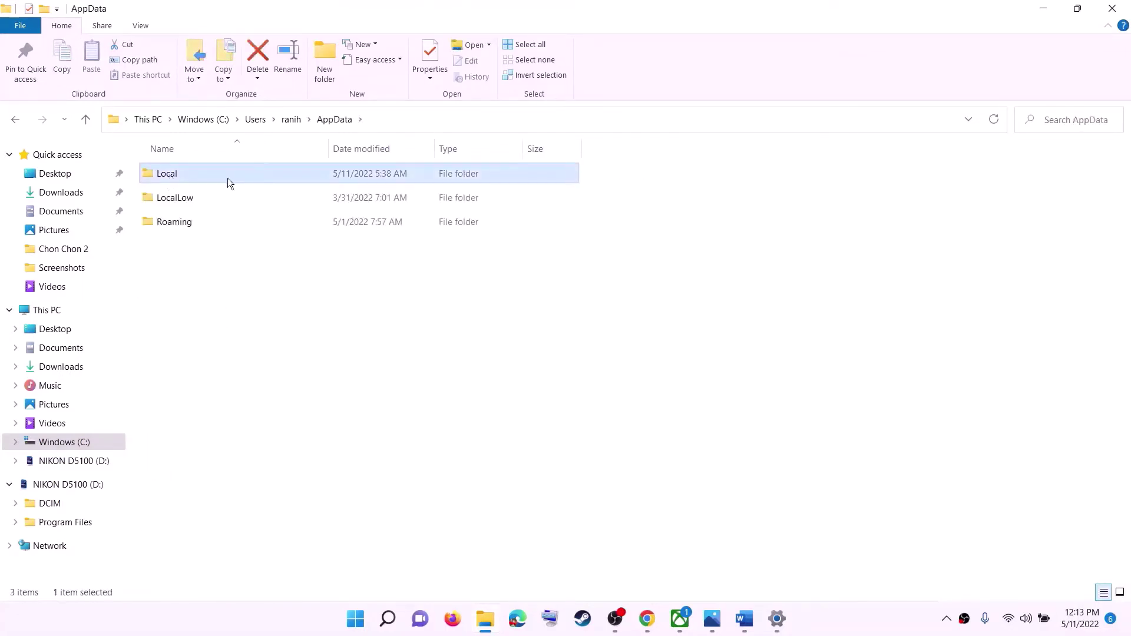
{"action": "double_click", "coordinate": [228, 178]}
{"action": "left_click", "coordinate": [189, 249]}
{"action": "key", "text": "p"}
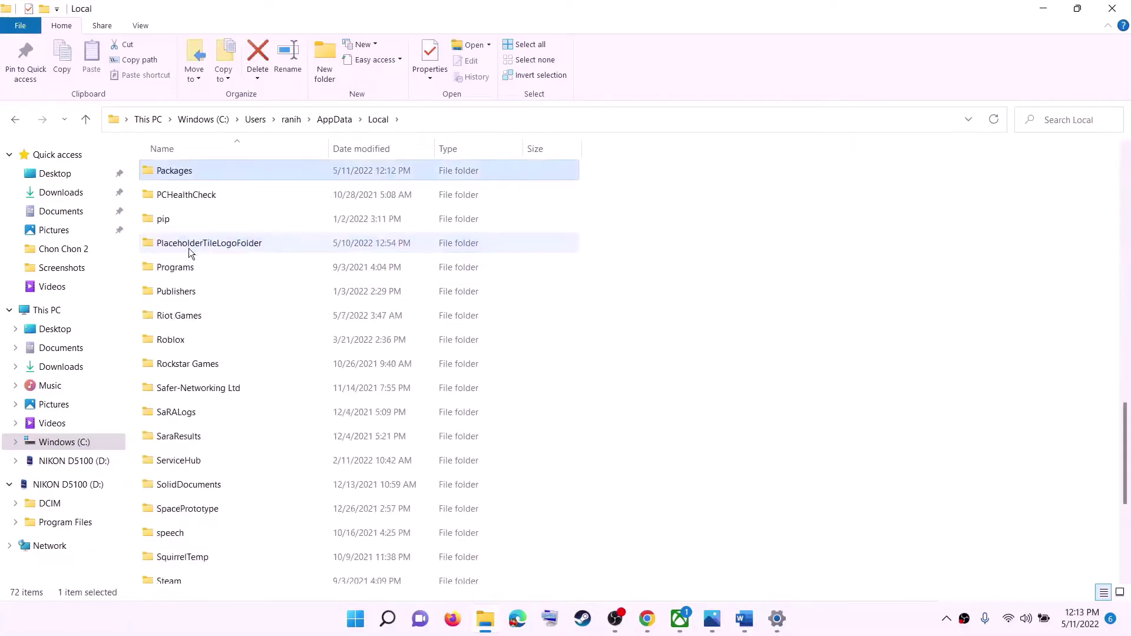
{"action": "double_click", "coordinate": [182, 172]}
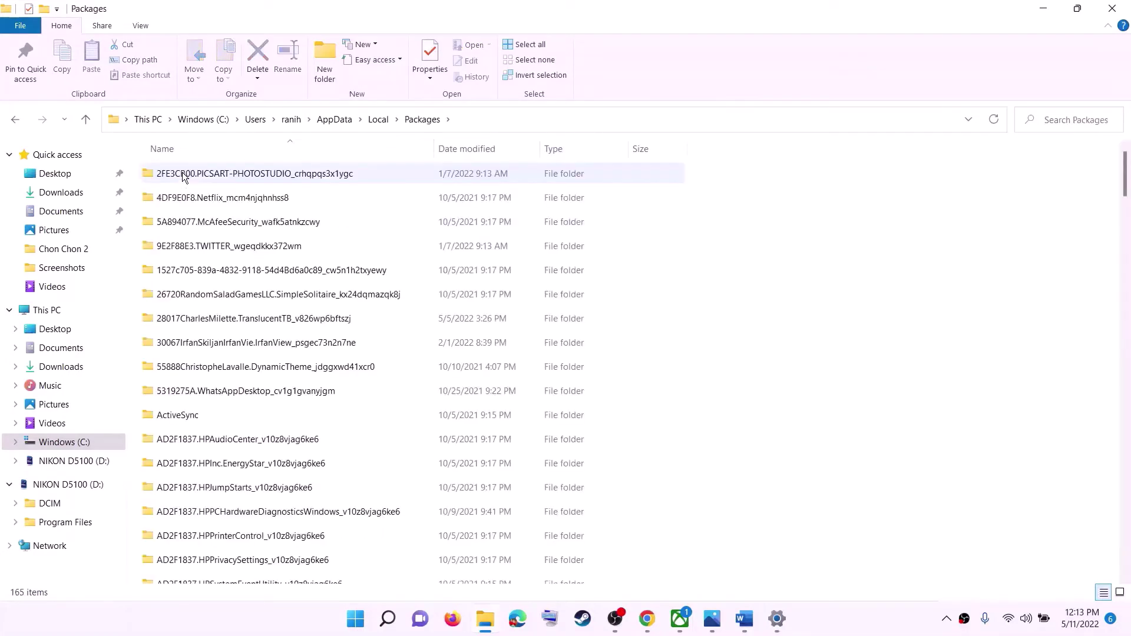
Find and open the Microsoft.WindowsStore_8wekyb3d8bbwe folder inside Packages
{"action": "scroll", "coordinate": [323, 408], "scroll_direction": "down", "scroll_amount": 15}
{"action": "scroll", "coordinate": [321, 448], "scroll_direction": "down", "scroll_amount": 12}
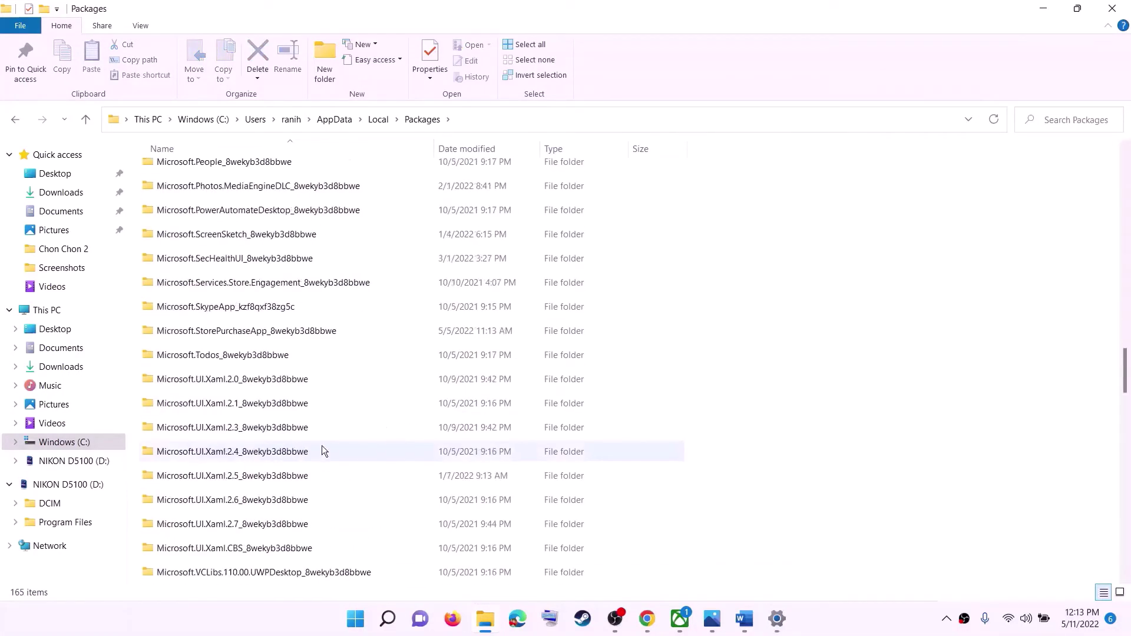
{"action": "scroll", "coordinate": [322, 447], "scroll_direction": "down", "scroll_amount": 12}
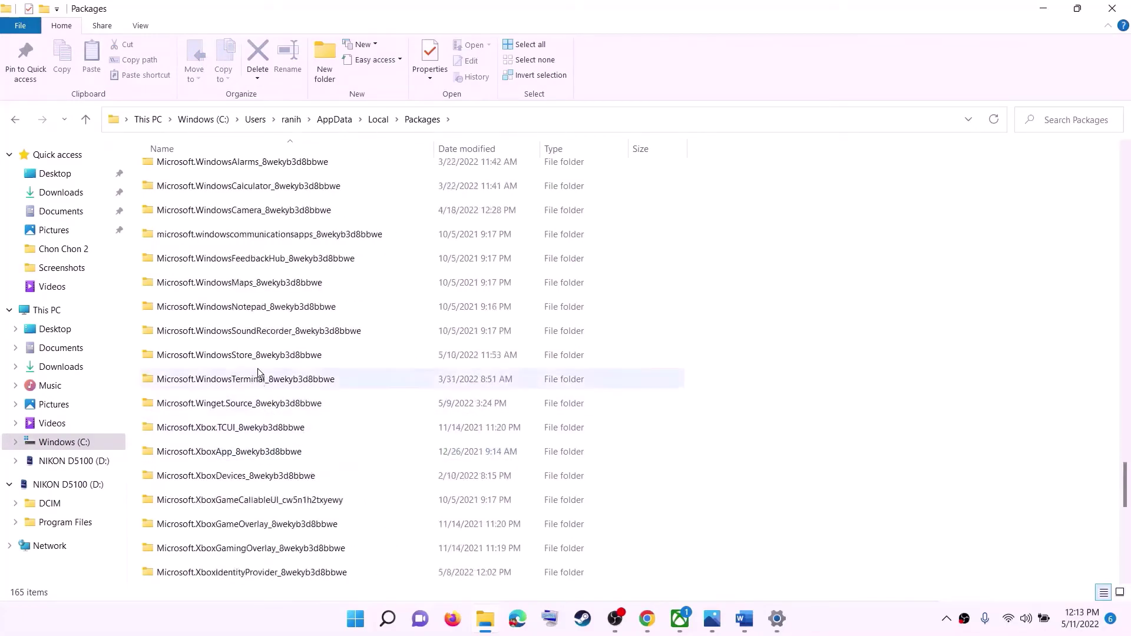
{"action": "scroll", "coordinate": [313, 417], "scroll_direction": "up", "scroll_amount": 2}
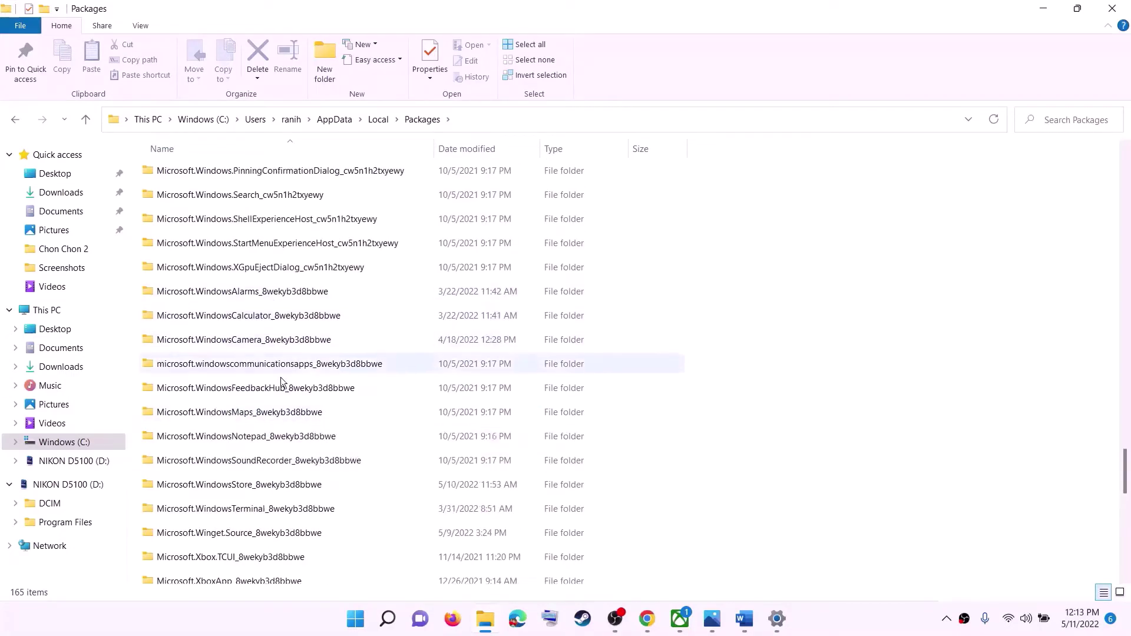
{"action": "scroll", "coordinate": [276, 457], "scroll_direction": "down", "scroll_amount": 1}
{"action": "left_click", "coordinate": [206, 433]}
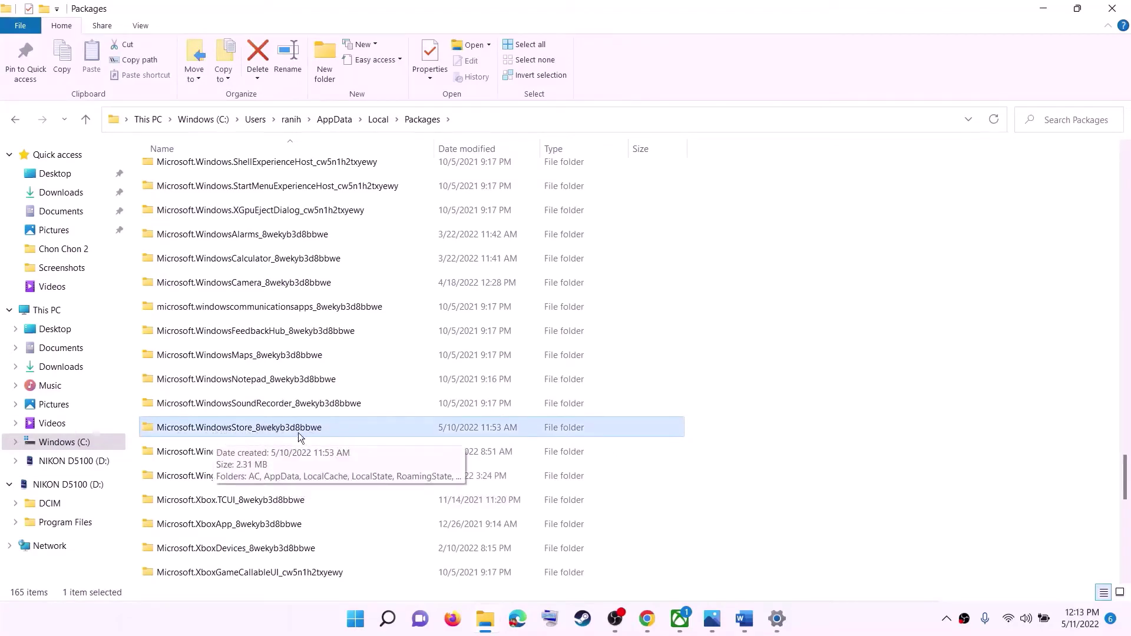
{"action": "double_click", "coordinate": [348, 428]}
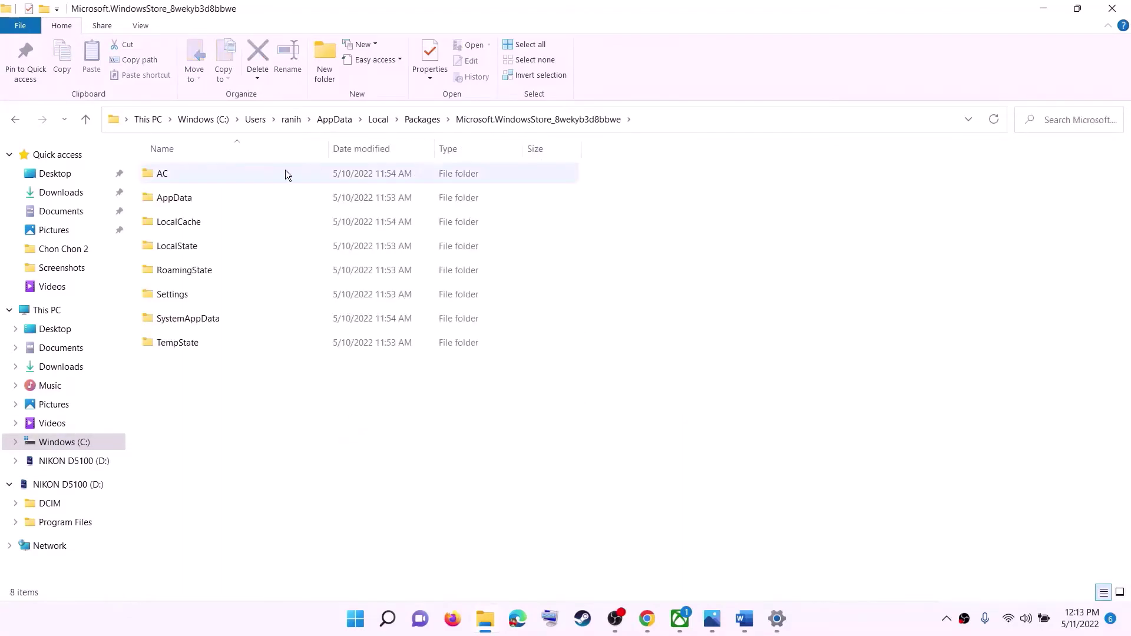
Delete the LocalCache folder of the Microsoft Store package and close File Explorer
{"action": "left_click", "coordinate": [238, 223]}
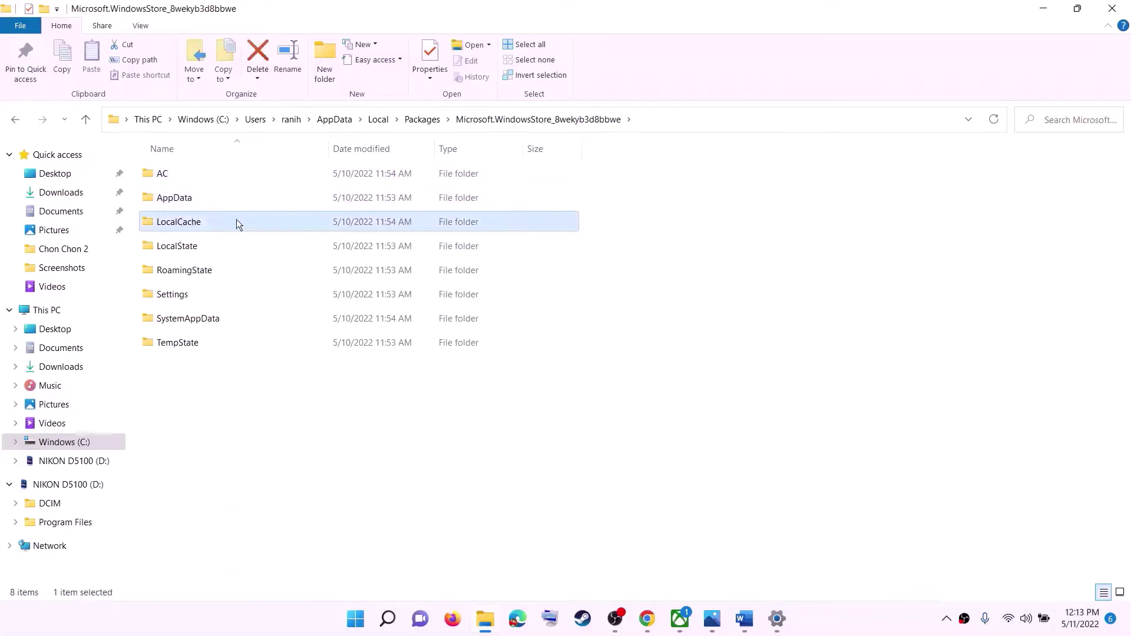
{"action": "right_click", "coordinate": [189, 225]}
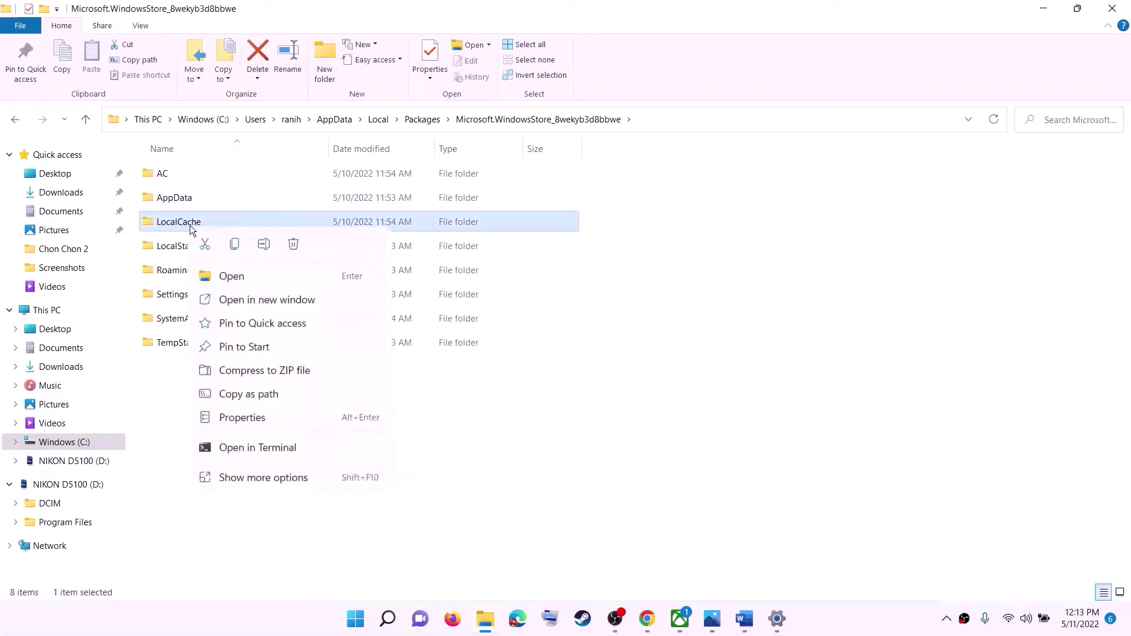
{"action": "left_click", "coordinate": [294, 245]}
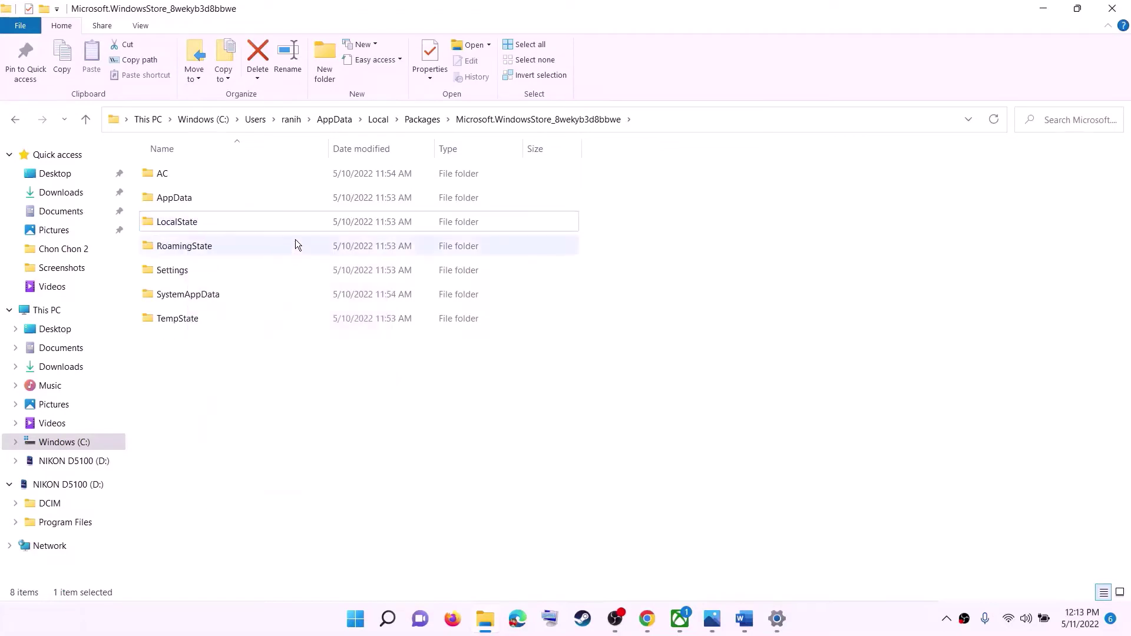
{"action": "left_click", "coordinate": [1114, 10]}
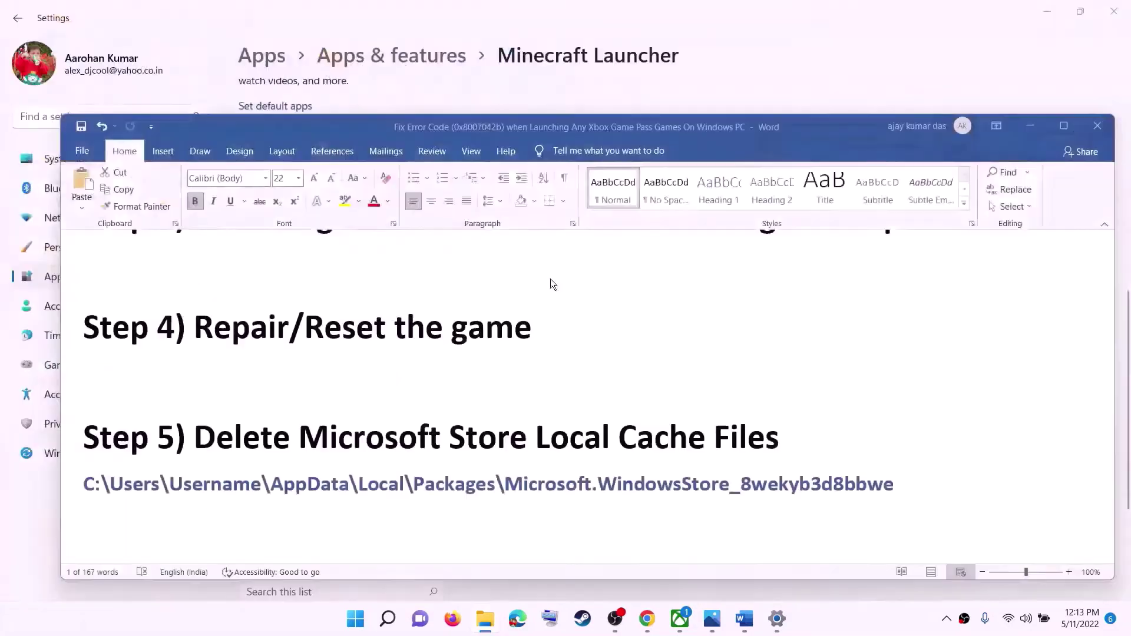
Highlight the Step 6 instruction in the Word document about using the same account in the Xbox and Microsoft Store apps
{"action": "scroll", "coordinate": [386, 410], "scroll_direction": "down", "scroll_amount": 5}
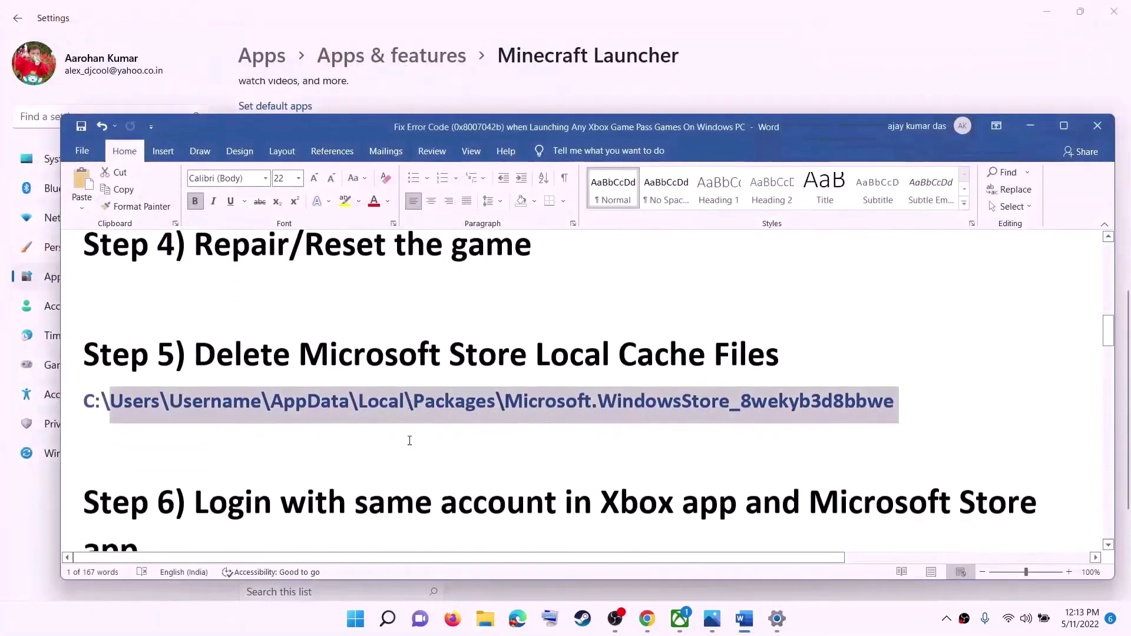
{"action": "left_click_drag", "start_coordinate": [252, 419], "coordinate": [804, 415]}
{"action": "left_click_drag", "start_coordinate": [804, 407], "coordinate": [512, 480]}
Search Windows for "store" and launch the Microsoft Store app
{"action": "left_click", "coordinate": [351, 619]}
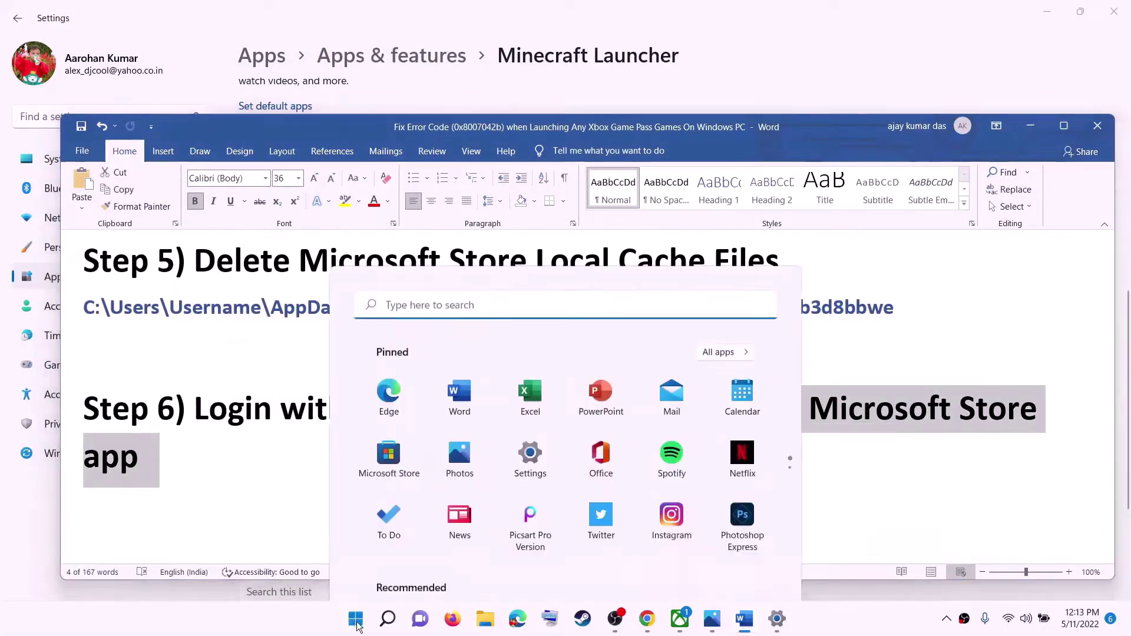
{"action": "type", "text": "store"}
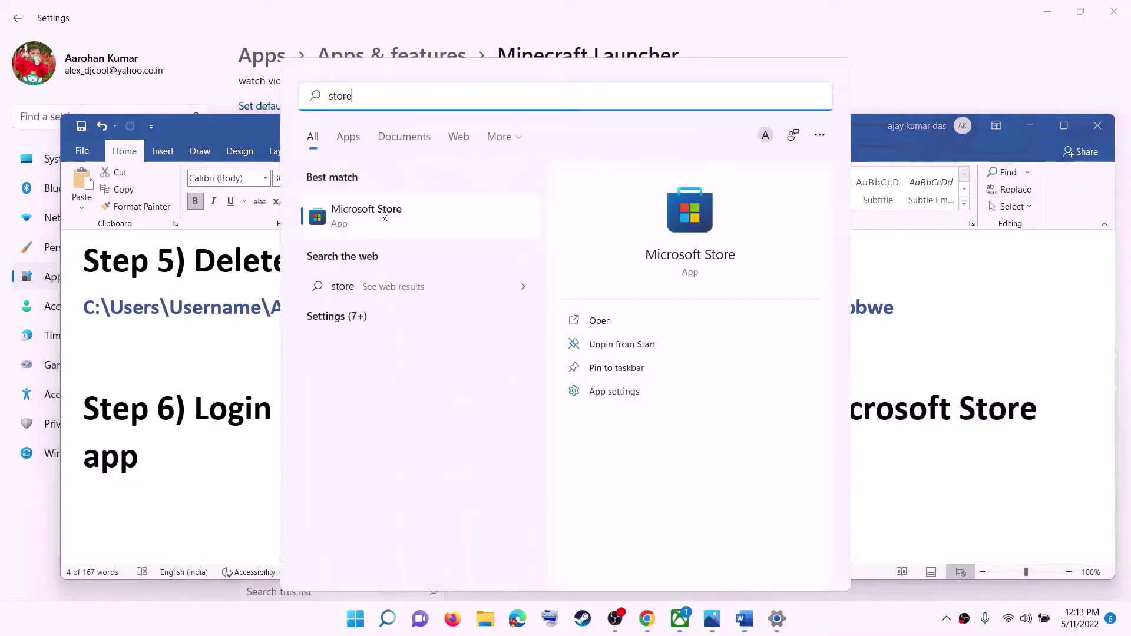
{"action": "left_click", "coordinate": [380, 210]}
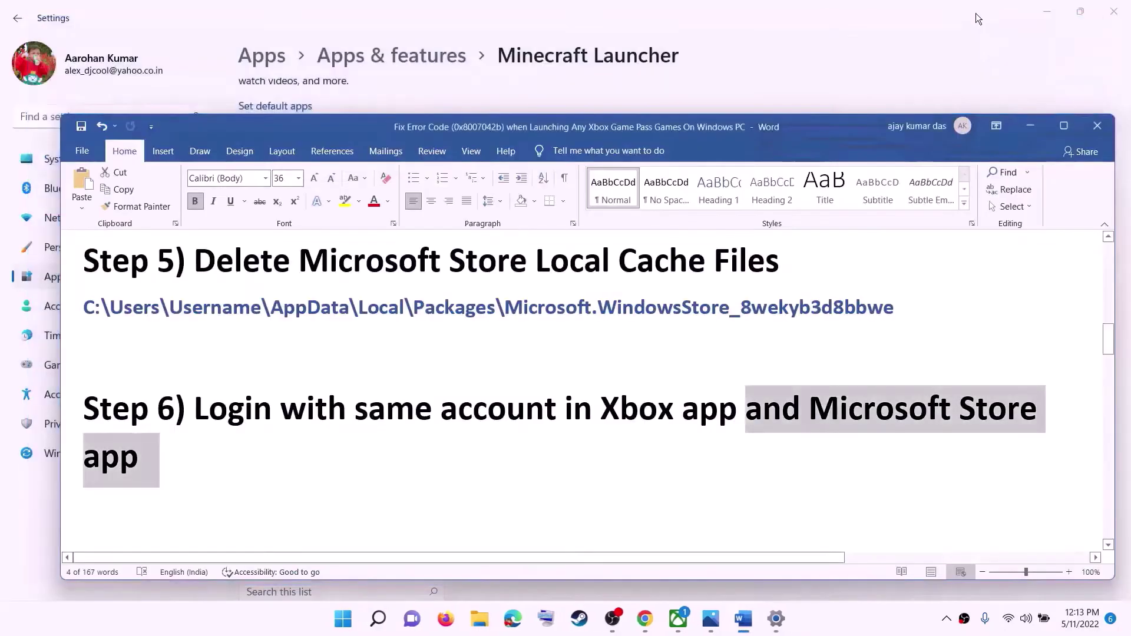
{"action": "left_click", "coordinate": [364, 626]}
{"action": "type", "text": "s"}
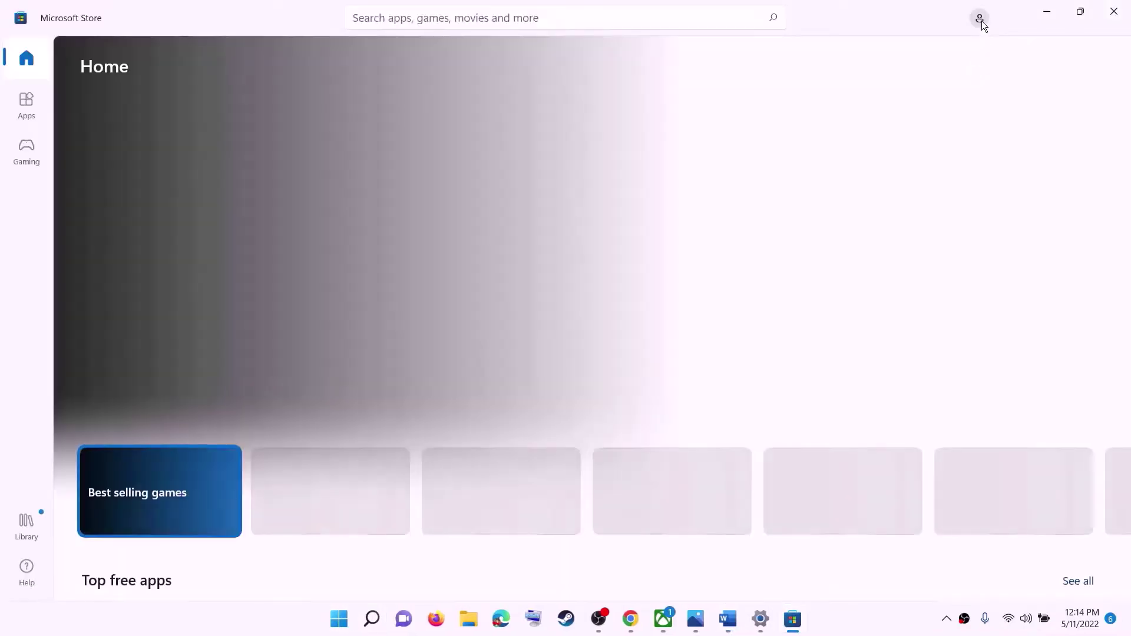
Sign in to the Microsoft Store with the first listed Microsoft account and enter the account password or PIN
{"action": "left_click", "coordinate": [980, 19]}
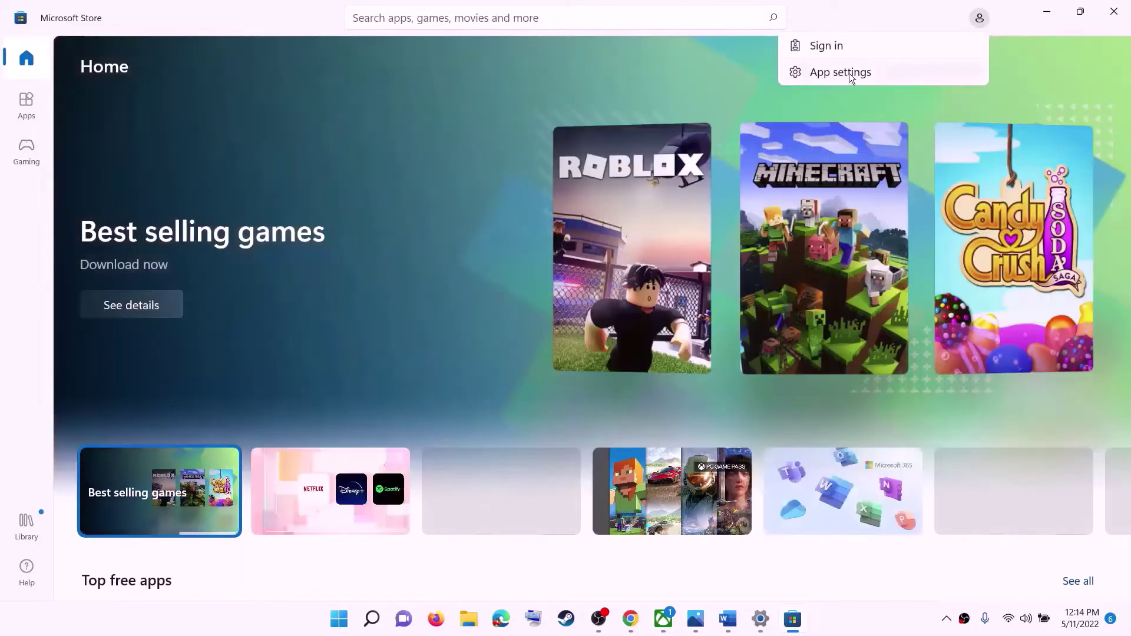
{"action": "left_click", "coordinate": [828, 48]}
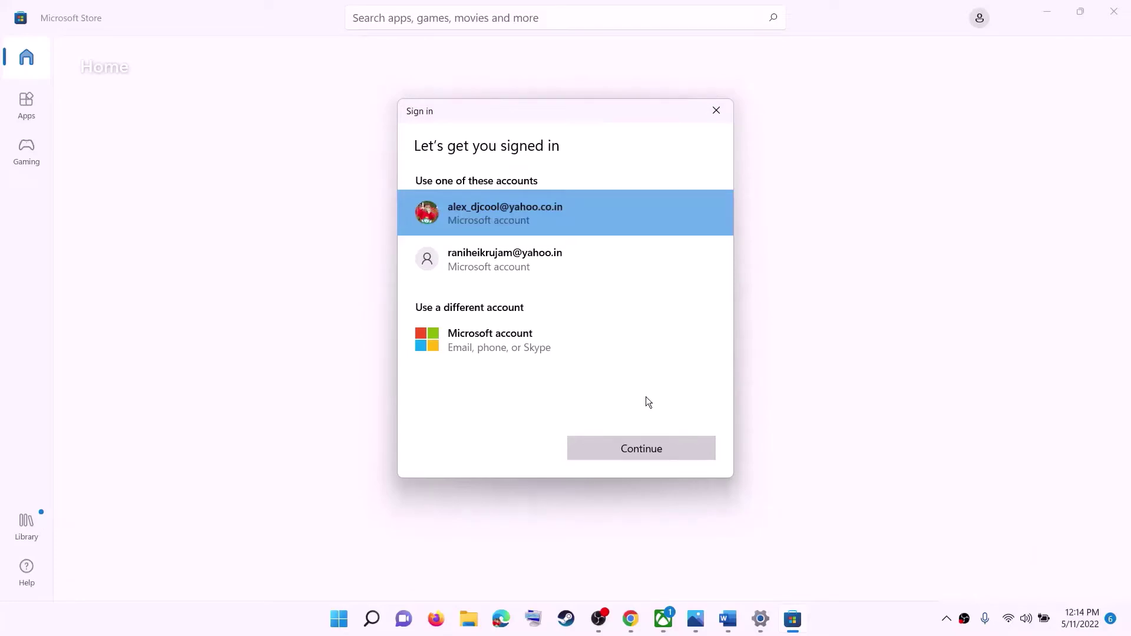
{"action": "key", "text": "Return"}
{"action": "type", "text": "••"}
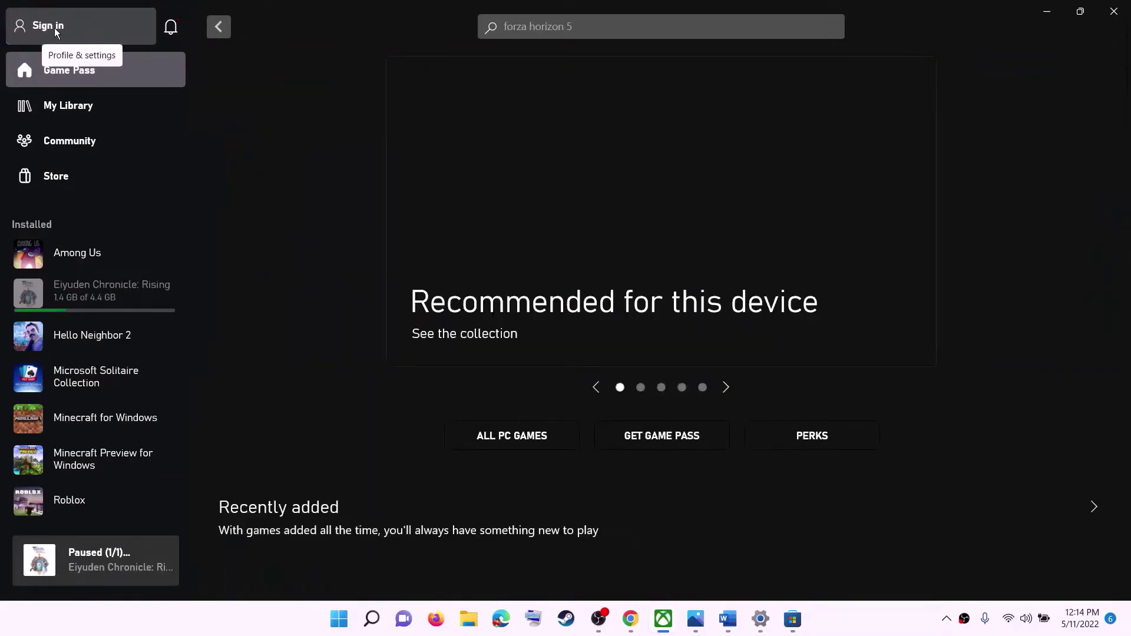
Sign in to the Xbox app with the same Microsoft account and continue with the existing gamer profile
{"action": "left_click", "coordinate": [55, 30]}
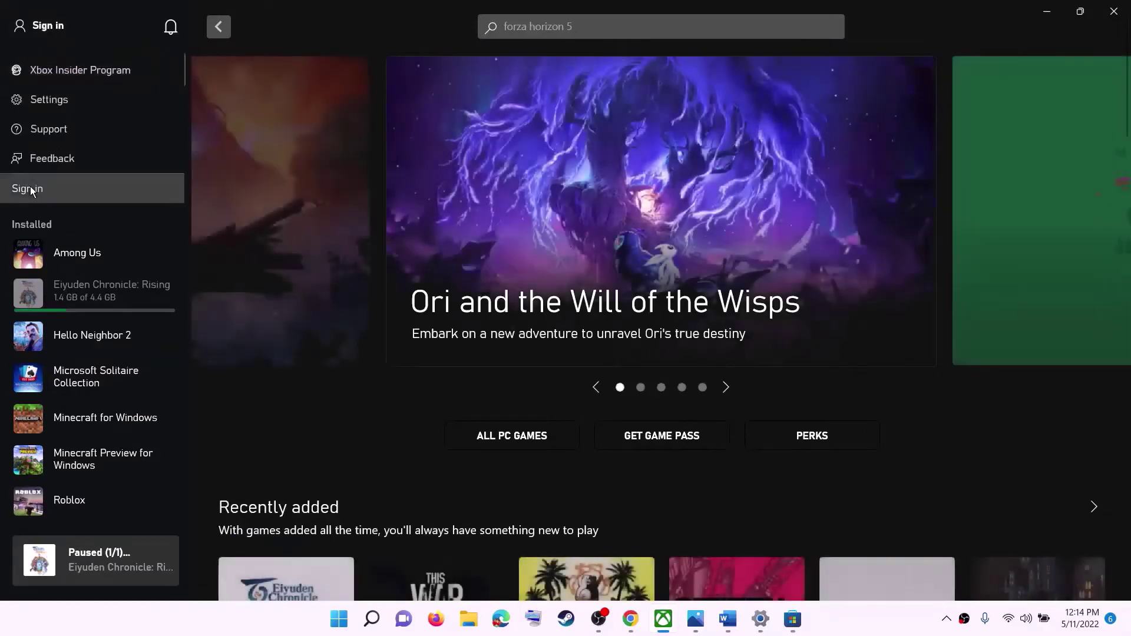
{"action": "left_click", "coordinate": [30, 187]}
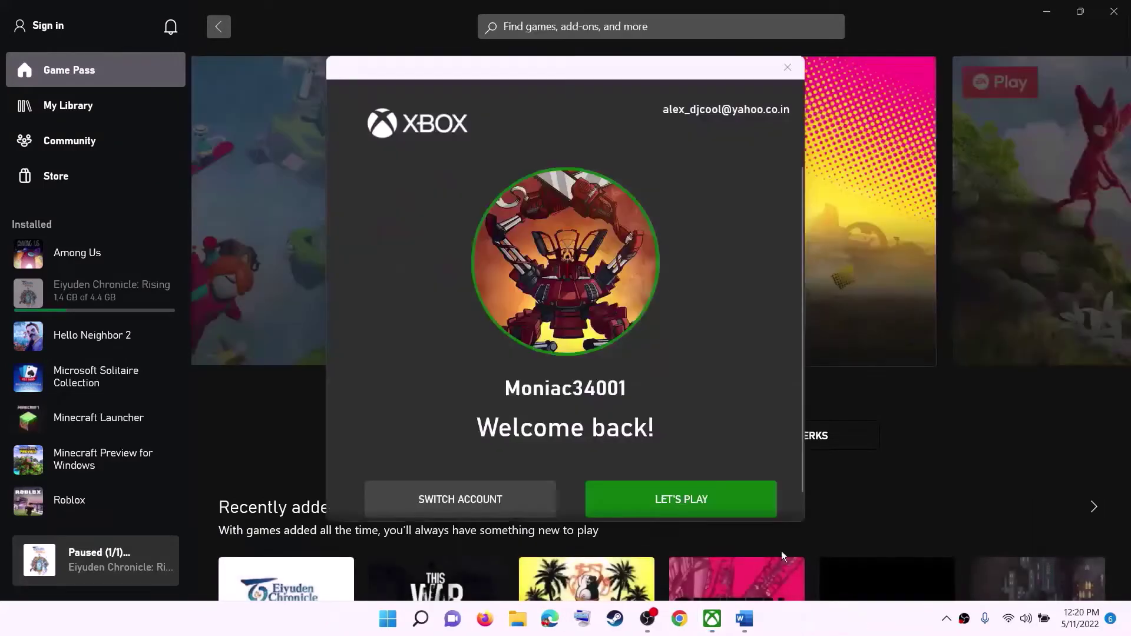
{"action": "left_click", "coordinate": [688, 499]}
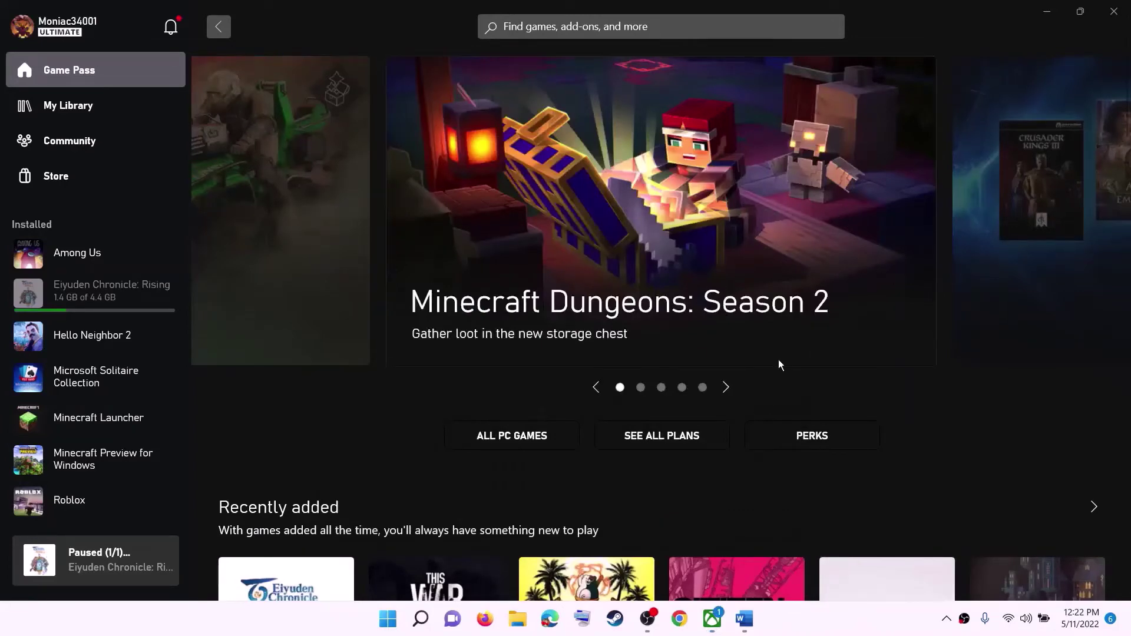
Switch to the Word document, highlight the Step 7 instruction about installing all Microsoft Store updates, and minimize the document
{"action": "left_click", "coordinate": [744, 626]}
{"action": "scroll", "coordinate": [413, 401], "scroll_direction": "down", "scroll_amount": 5}
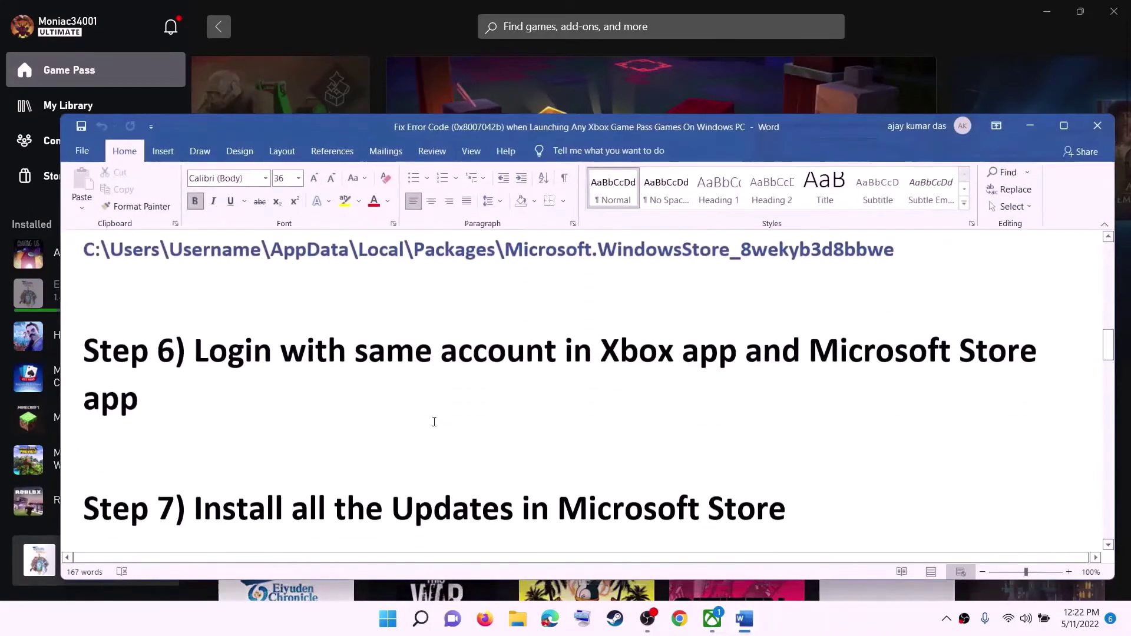
{"action": "left_click_drag", "start_coordinate": [195, 439], "coordinate": [786, 439]}
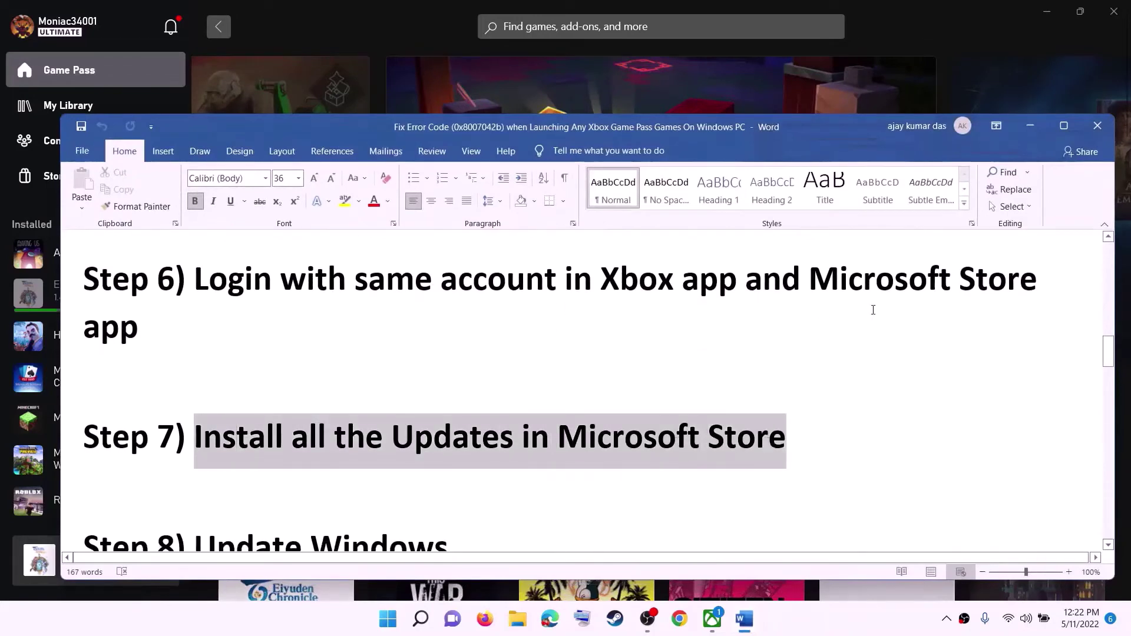
{"action": "left_click", "coordinate": [1029, 134]}
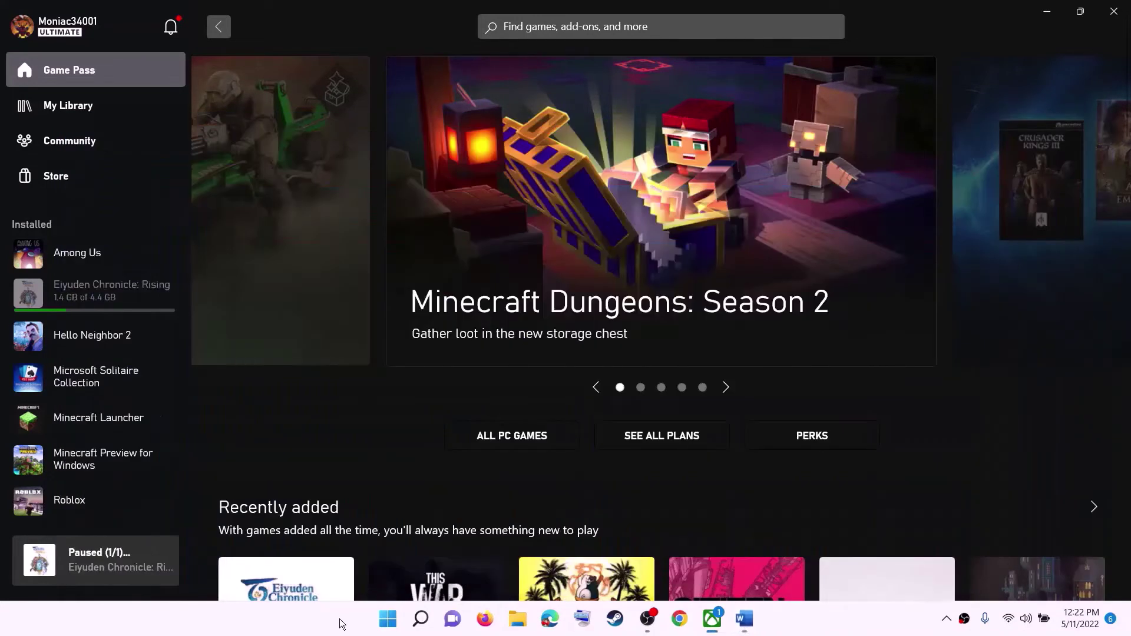
Search Windows for "store", launch Microsoft Store, and check for updates in its library
{"action": "left_click", "coordinate": [386, 622]}
{"action": "type", "text": "s"}
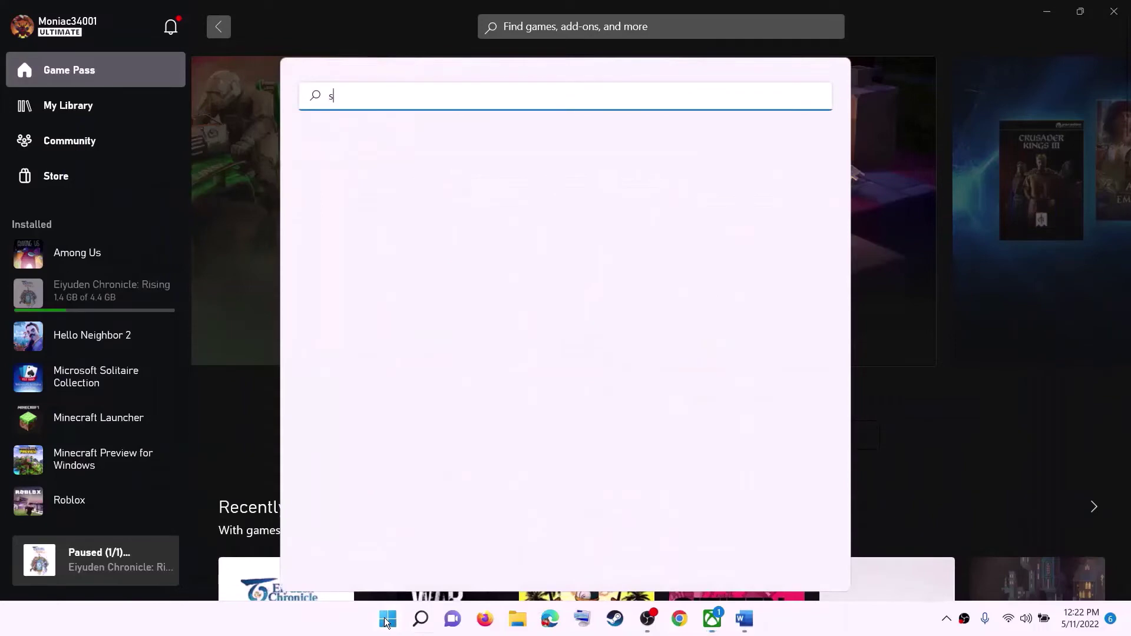
{"action": "type", "text": "tore"}
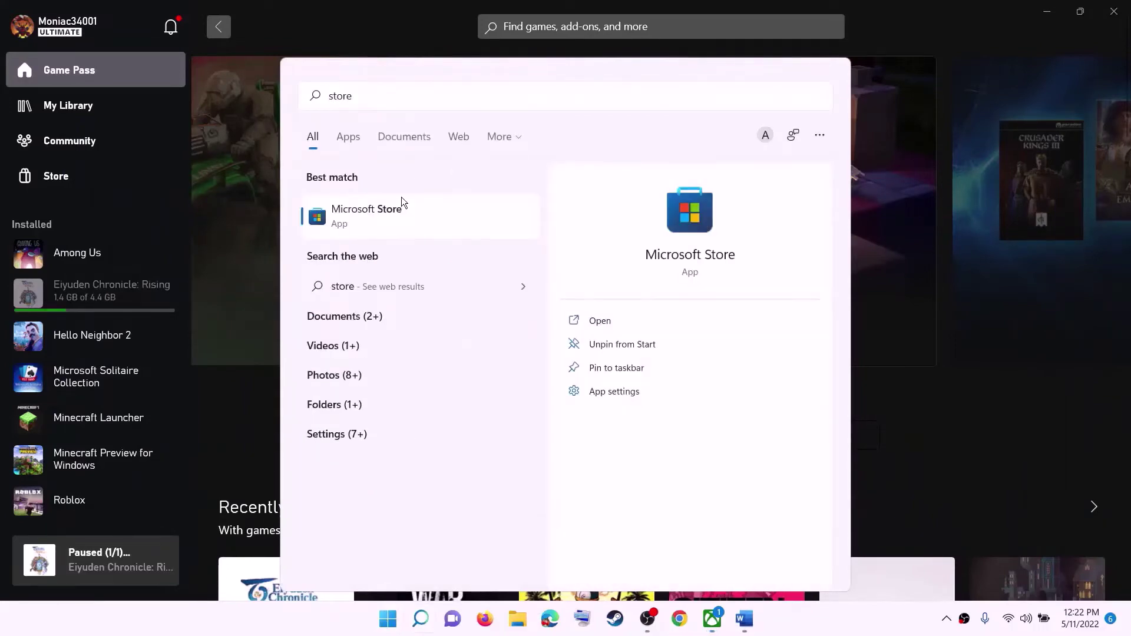
{"action": "left_click", "coordinate": [401, 200]}
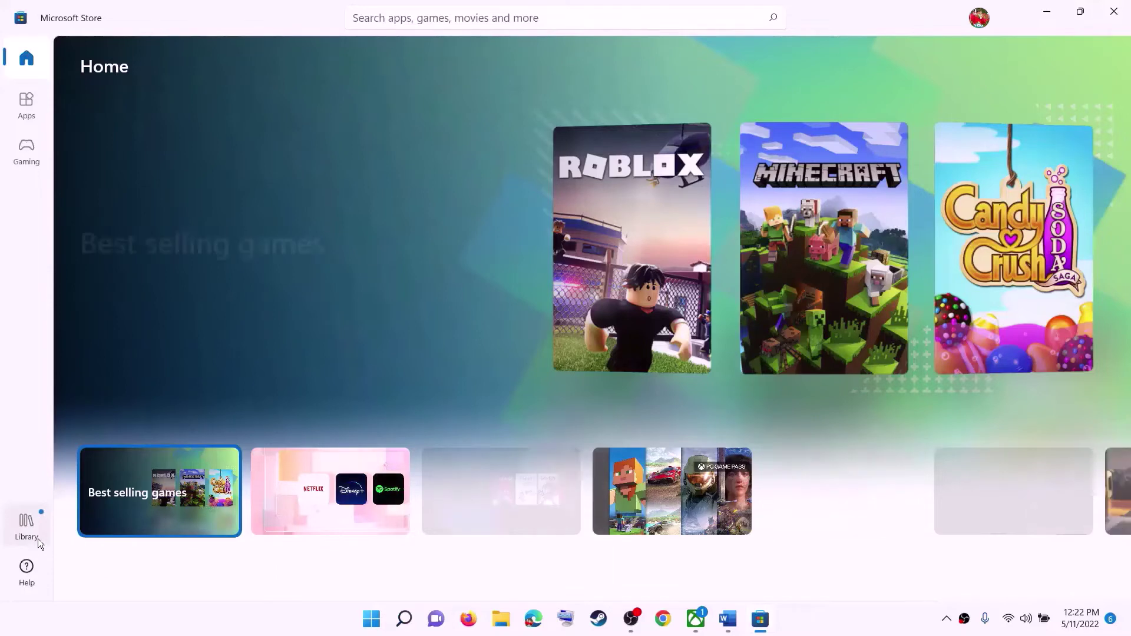
{"action": "left_click", "coordinate": [27, 525]}
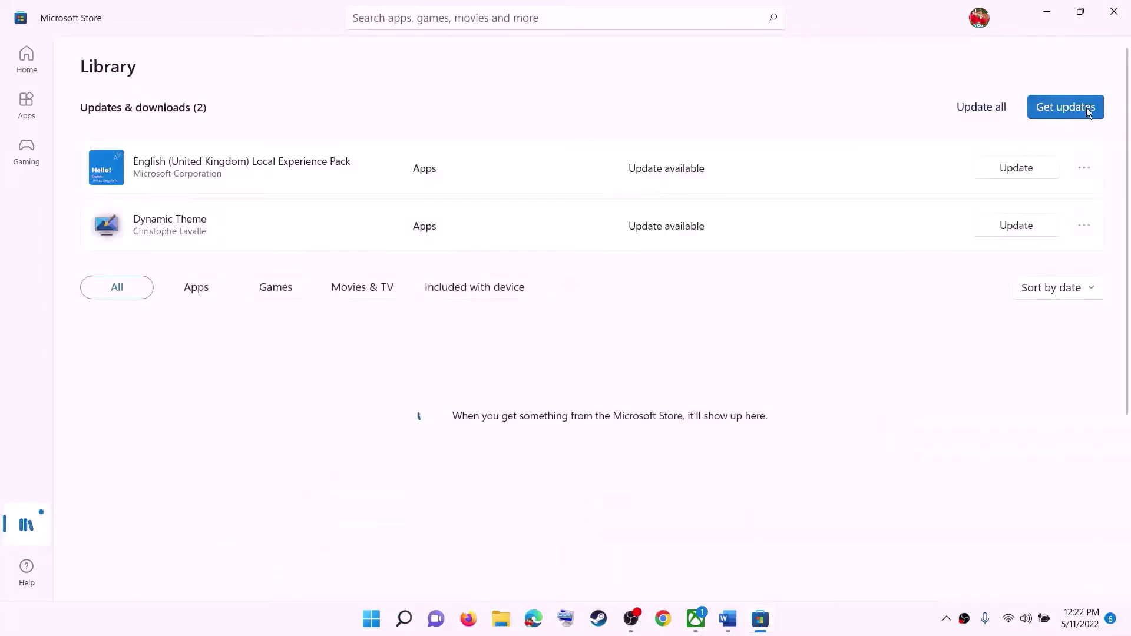
{"action": "left_click", "coordinate": [1040, 108]}
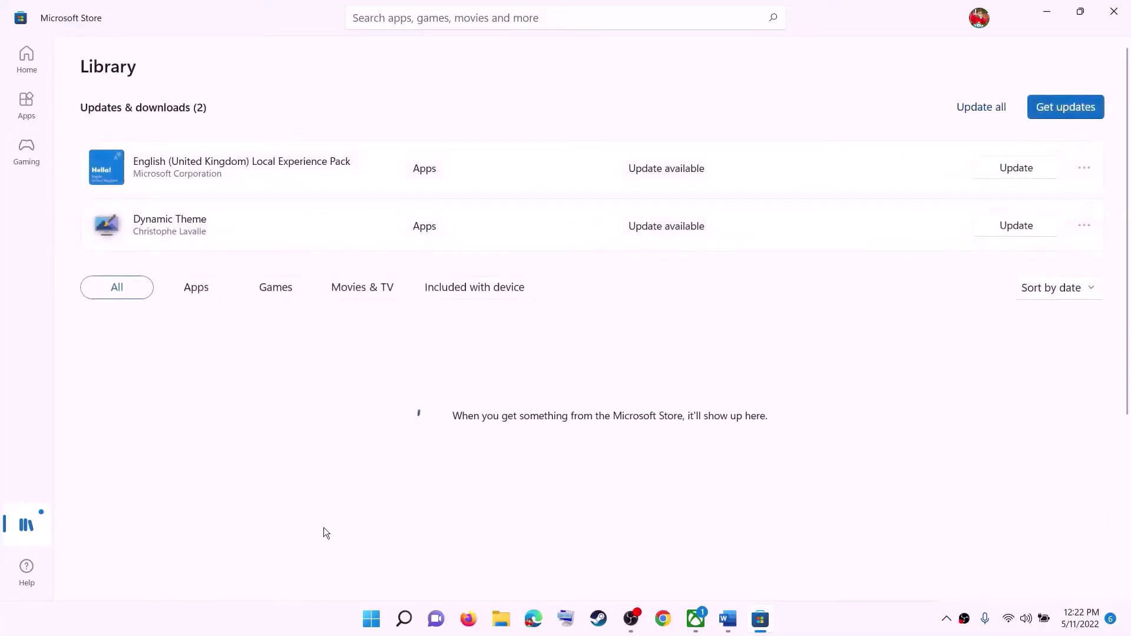
{"action": "left_click", "coordinate": [371, 618]}
{"action": "left_click", "coordinate": [748, 568]}
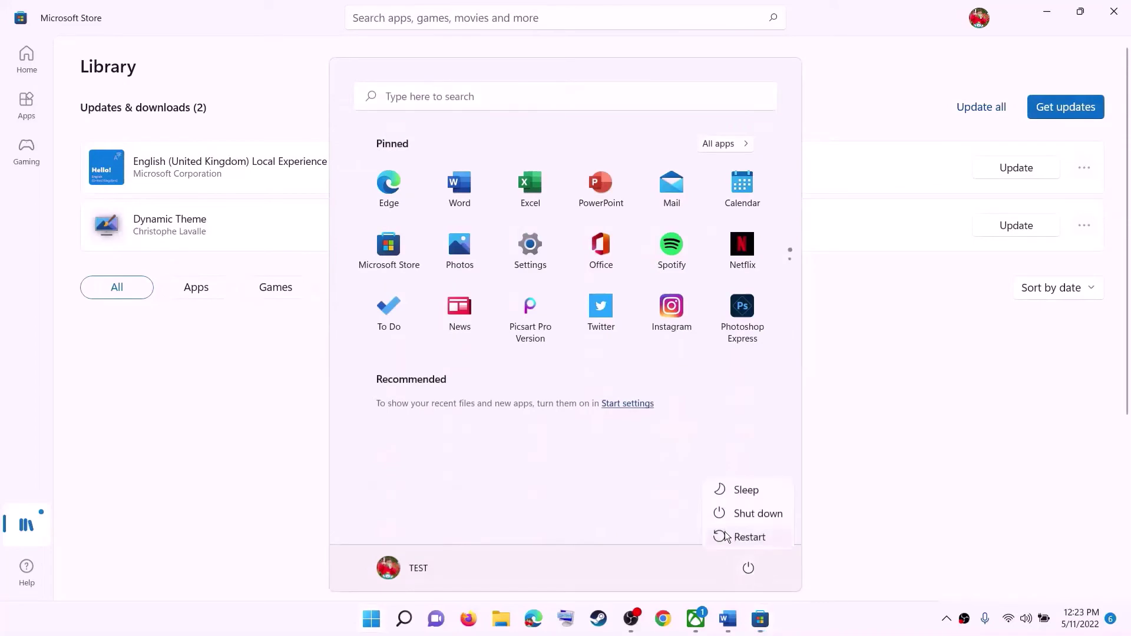
{"action": "left_click", "coordinate": [841, 620]}
{"action": "left_click", "coordinate": [777, 616]}
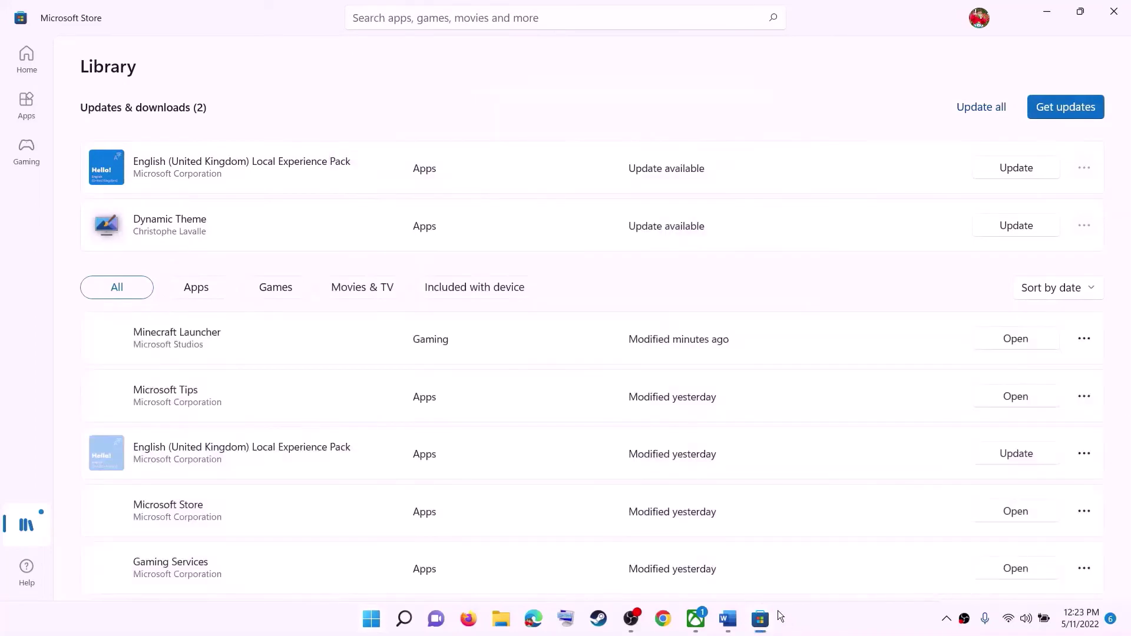
Switch to the Word document and highlight the Step 8 instruction "Update Windows"
{"action": "left_click", "coordinate": [728, 619]}
{"action": "scroll", "coordinate": [377, 433], "scroll_direction": "down", "scroll_amount": 3}
{"action": "left_click_drag", "start_coordinate": [196, 477], "coordinate": [518, 481]}
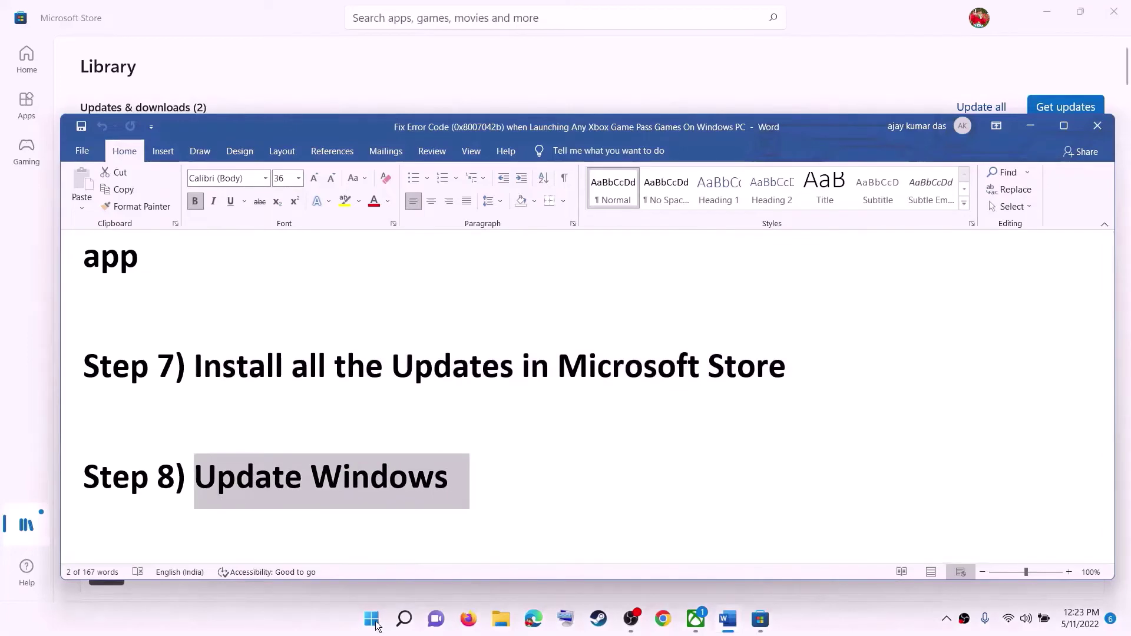
Open the Windows Update page in Windows Settings to view the pending updates, and minimize Settings
{"action": "left_click", "coordinate": [376, 622]}
{"action": "left_click", "coordinate": [532, 252]}
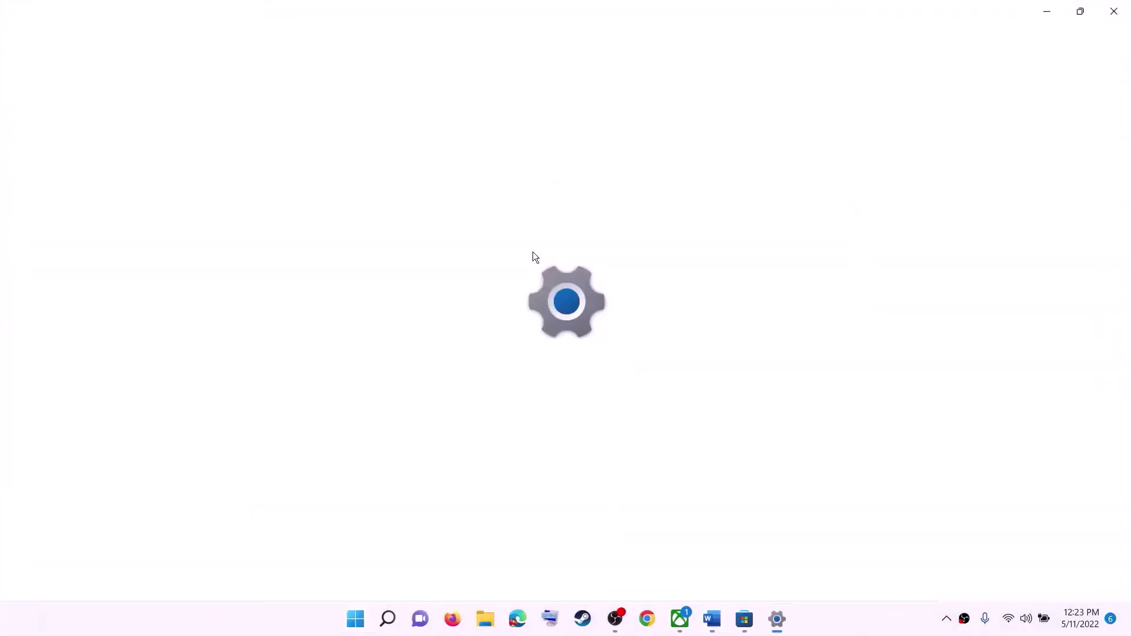
{"action": "left_click", "coordinate": [72, 457]}
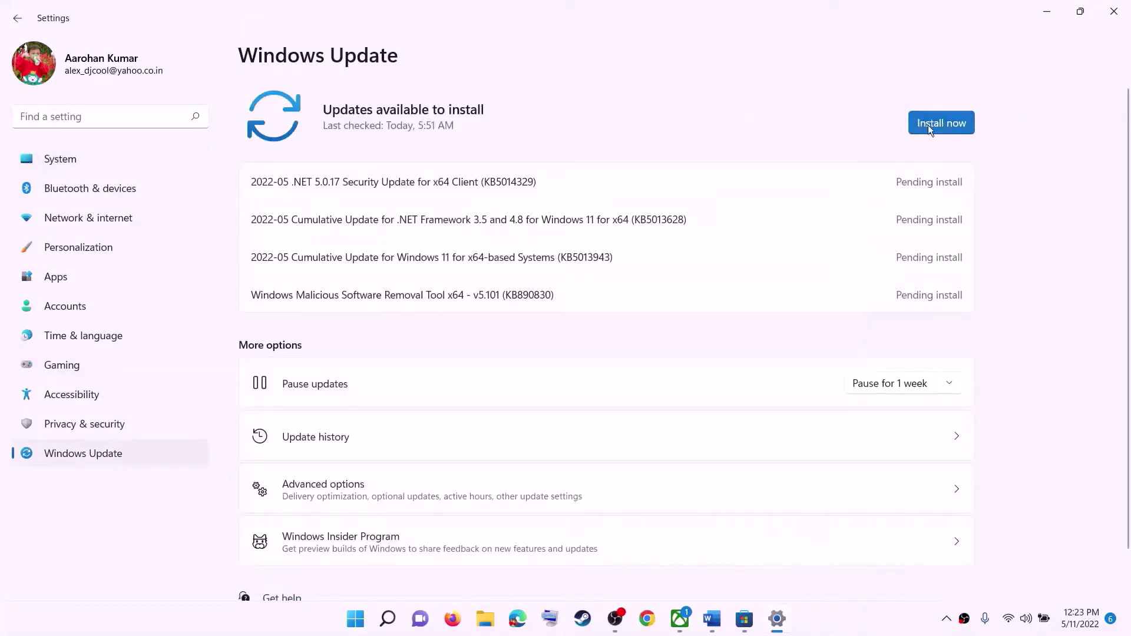
{"action": "left_click", "coordinate": [1043, 14]}
Highlight "wsreset" in Step 9 of the document and run the wsreset command from Windows search
{"action": "scroll", "coordinate": [416, 383], "scroll_direction": "down", "scroll_amount": 2}
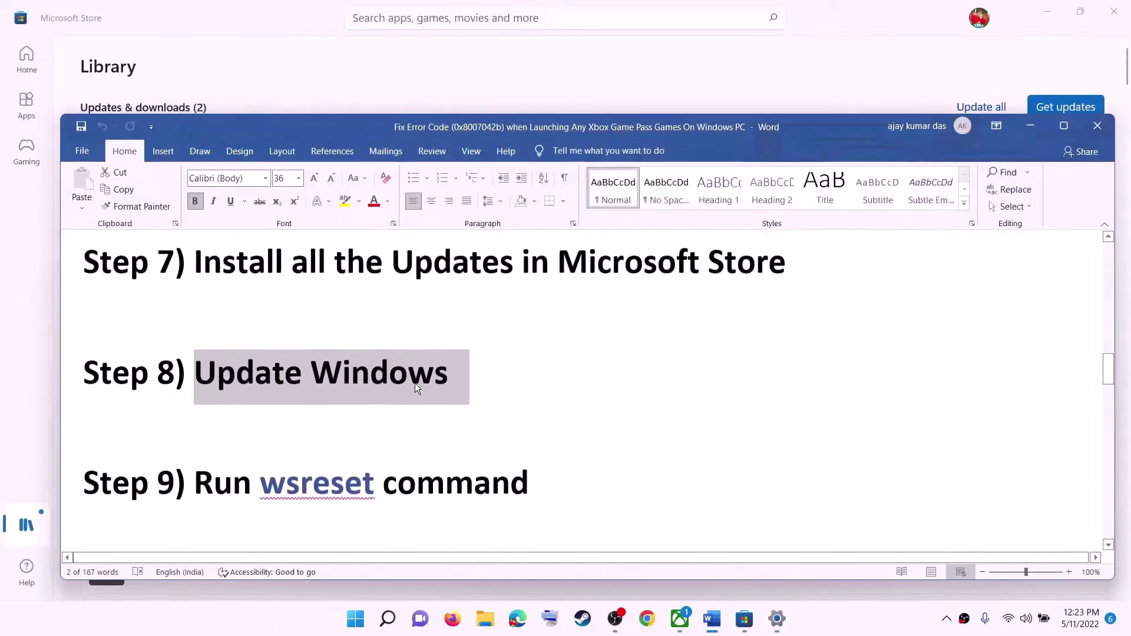
{"action": "double_click", "coordinate": [317, 480]}
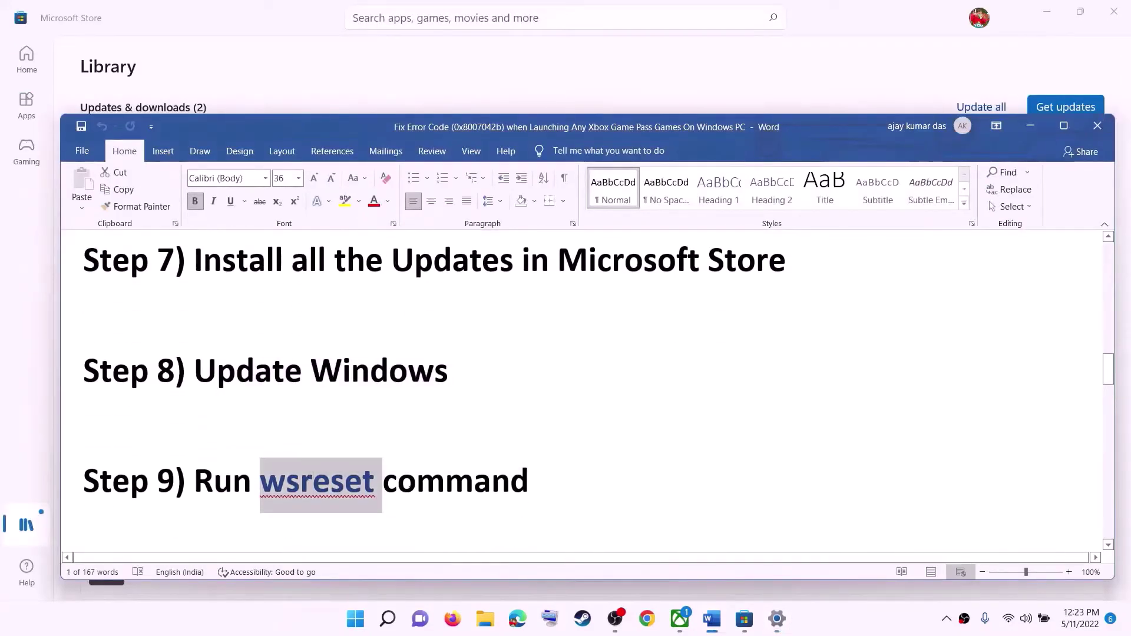
{"action": "left_click", "coordinate": [356, 624]}
{"action": "type", "text": "wsreset"}
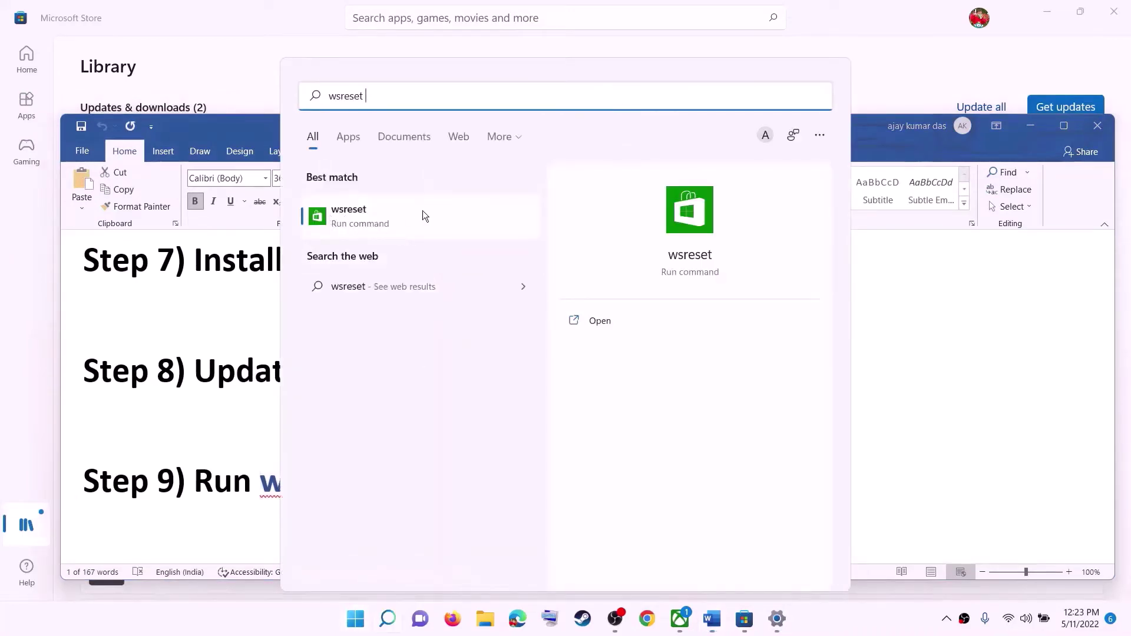
{"action": "left_click", "coordinate": [381, 211]}
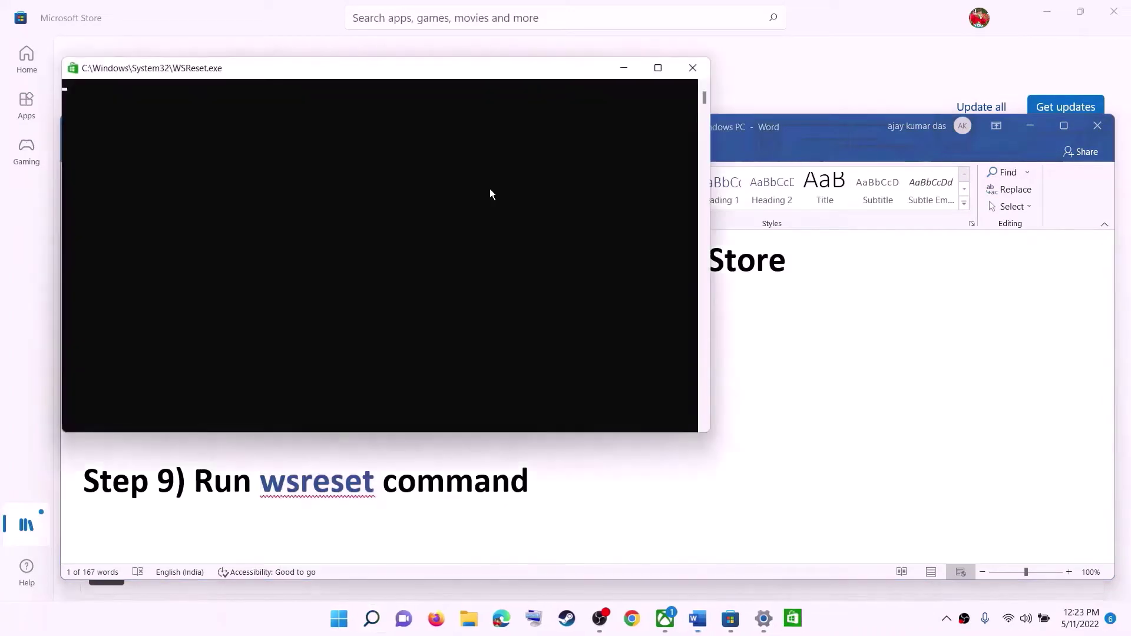
{"action": "left_click_drag", "start_coordinate": [459, 77], "coordinate": [659, 129]}
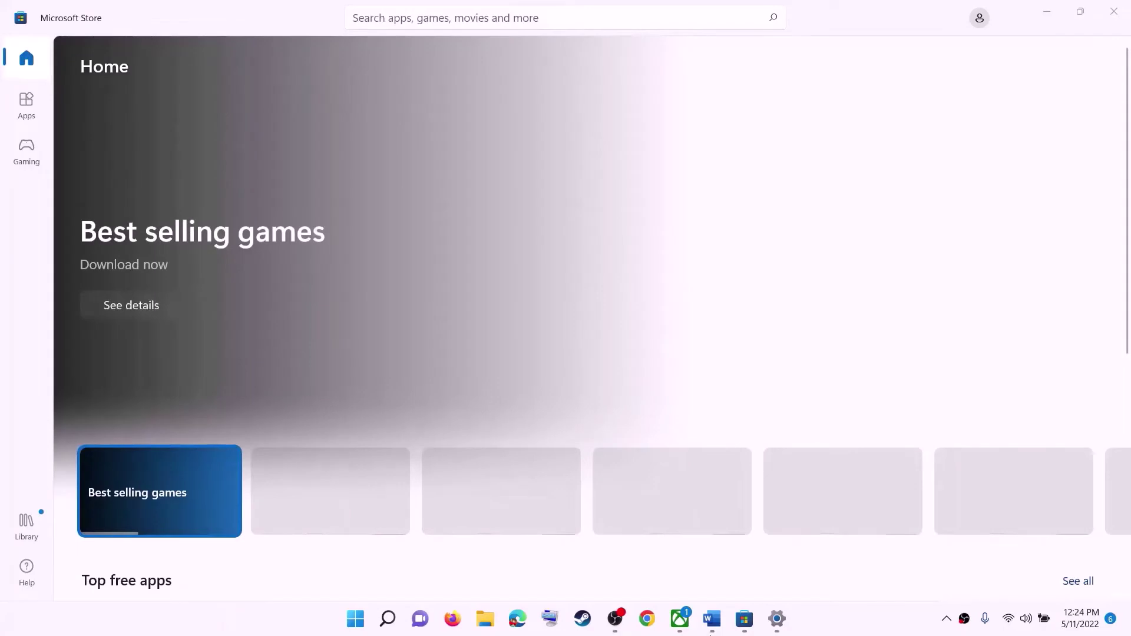
Highlight the Step 10 instruction "Repair/reset Xbox app/Store" in the Word document and open the Xbox app's settings from a Windows search for "xbox"
{"action": "left_click", "coordinate": [712, 619]}
{"action": "left_click_drag", "start_coordinate": [232, 453], "coordinate": [634, 453]}
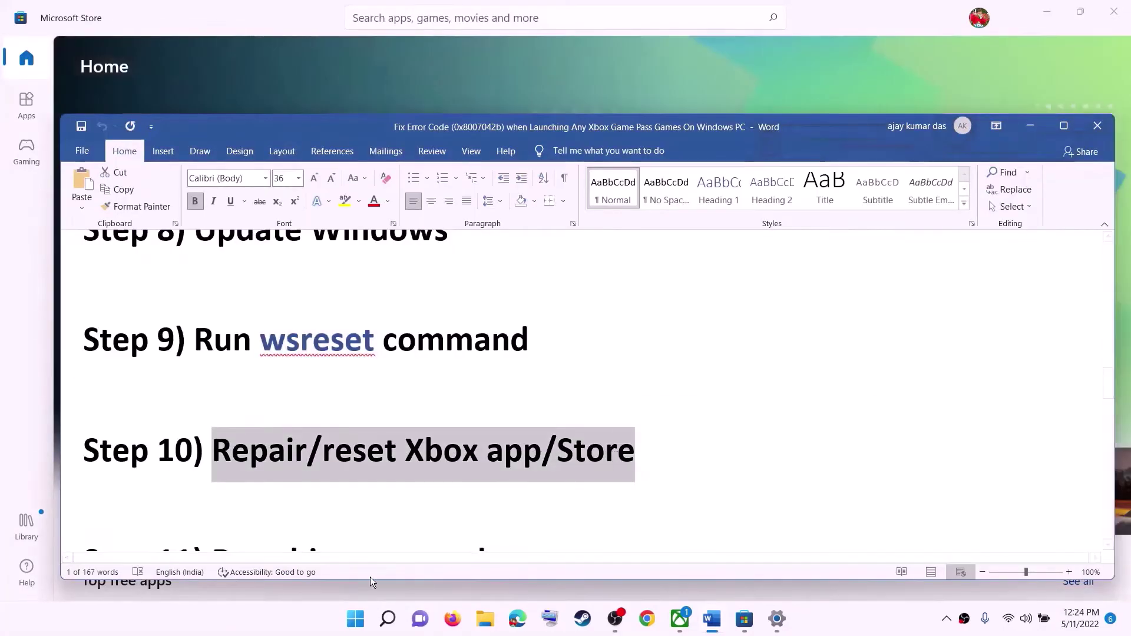
{"action": "left_click", "coordinate": [357, 618]}
{"action": "type", "text": "xbox"}
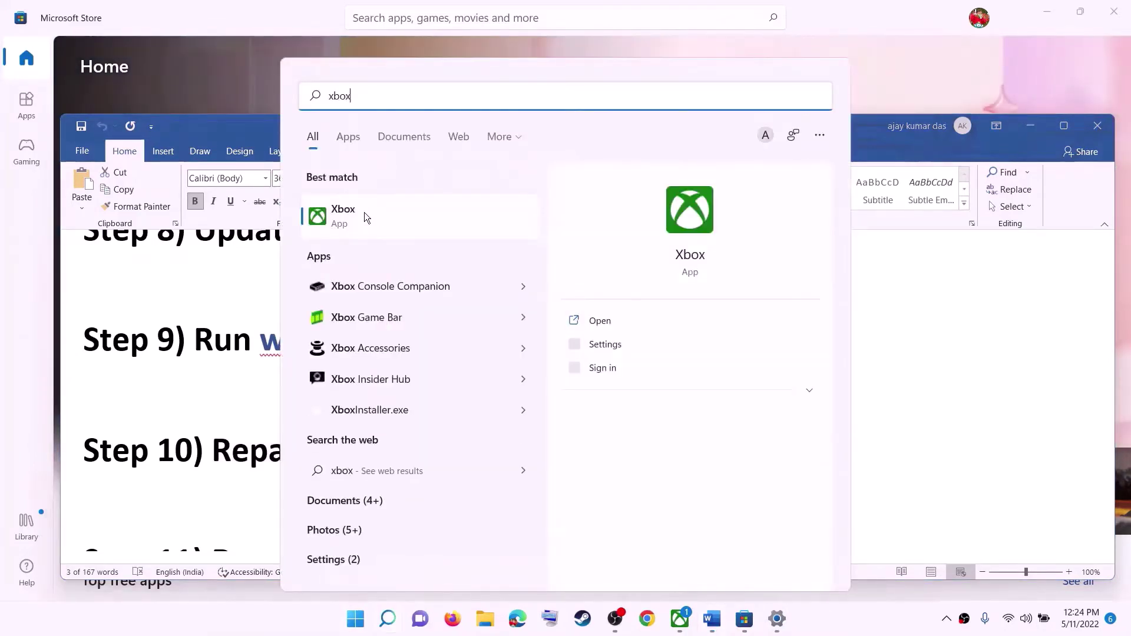
{"action": "right_click", "coordinate": [364, 212]}
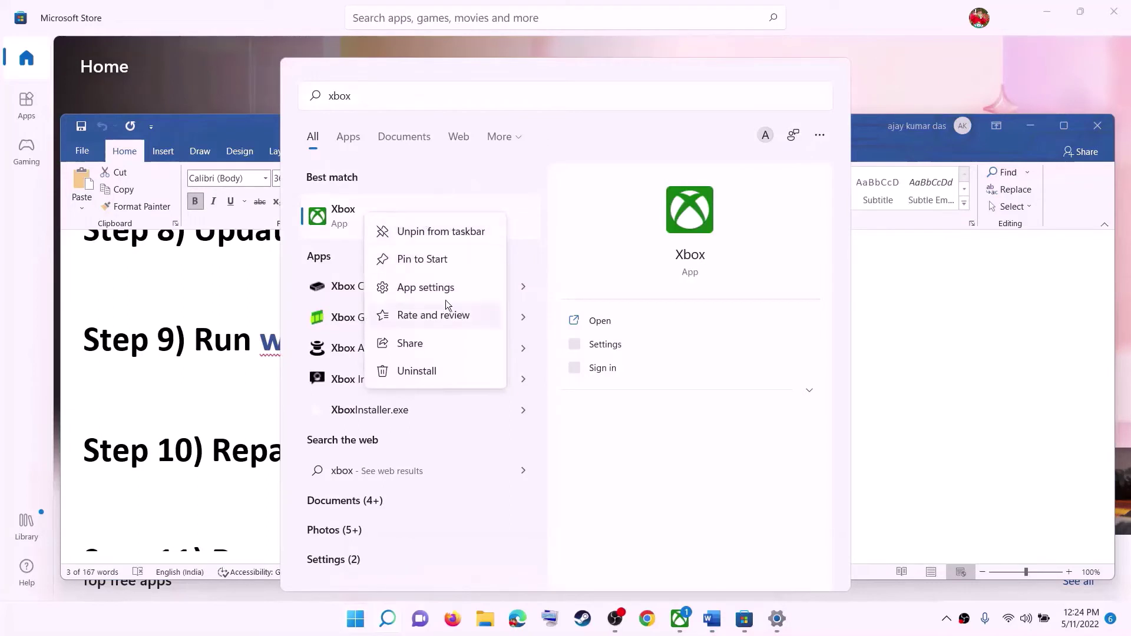
{"action": "left_click", "coordinate": [424, 288]}
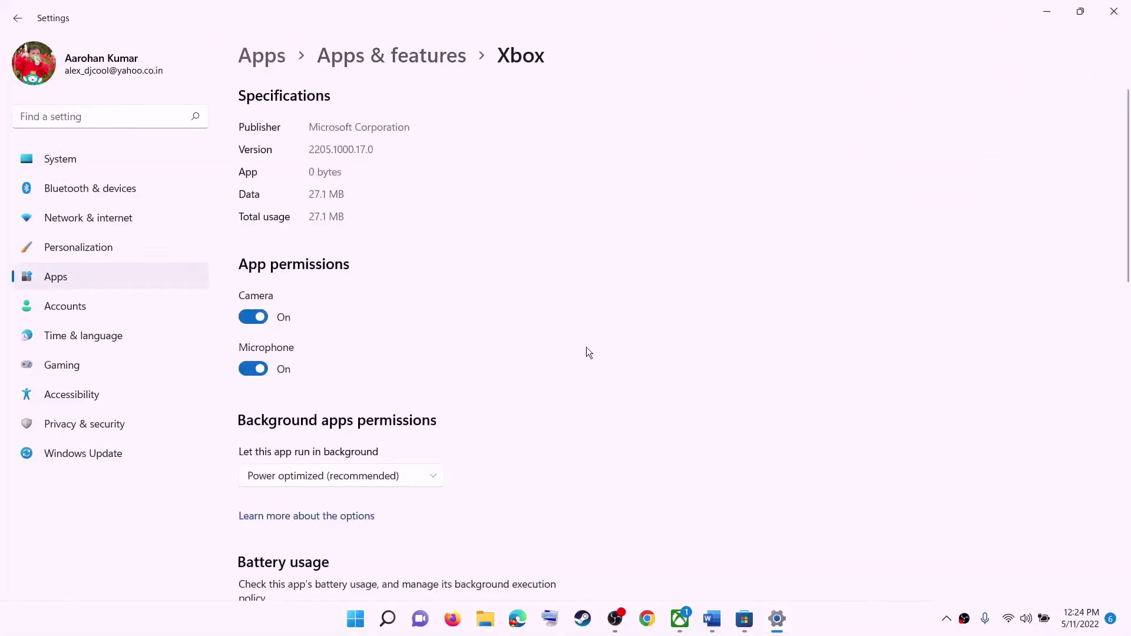
Repair the Xbox app and reset it, confirming the deletion of its data
{"action": "scroll", "coordinate": [471, 426], "scroll_direction": "down", "scroll_amount": 5}
{"action": "scroll", "coordinate": [471, 426], "scroll_direction": "down", "scroll_amount": 4}
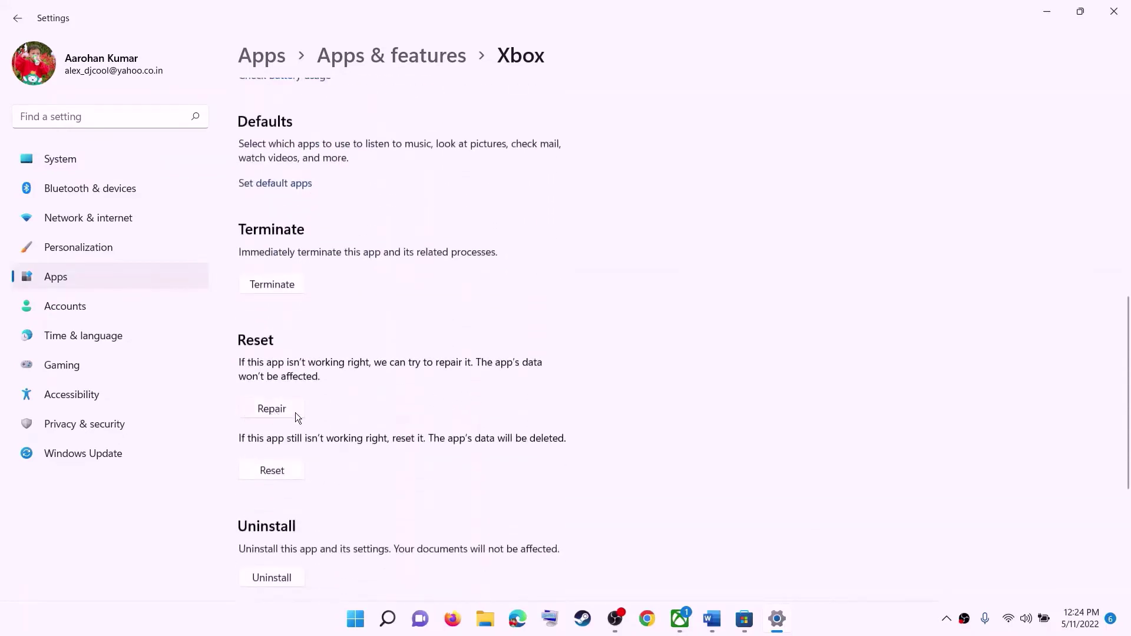
{"action": "left_click", "coordinate": [271, 408]}
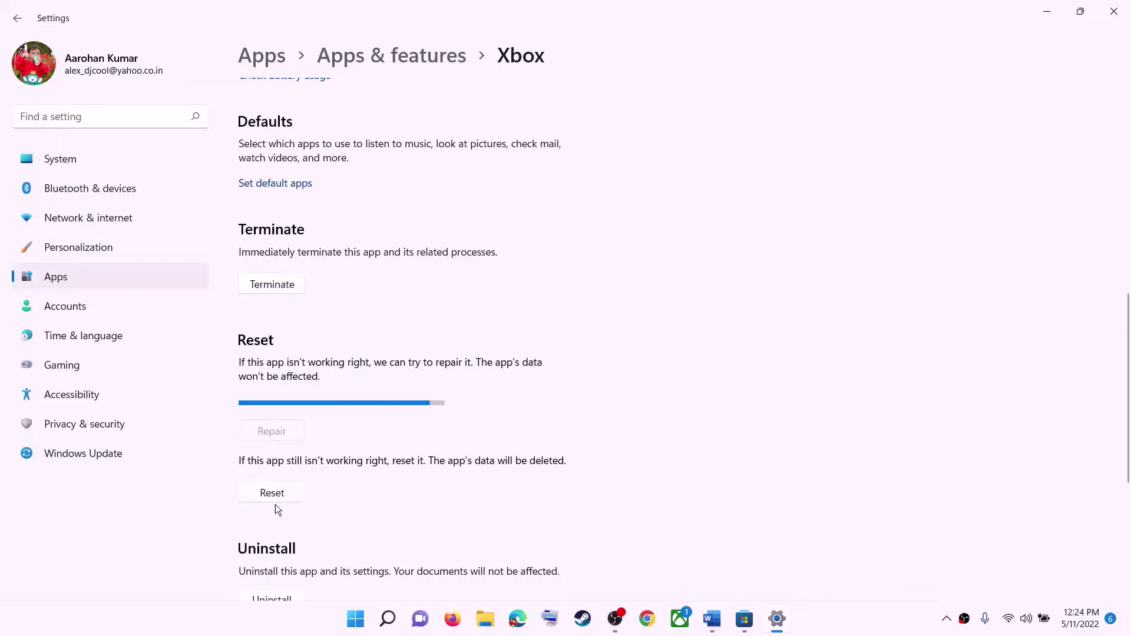
{"action": "left_click", "coordinate": [282, 469]}
{"action": "left_click", "coordinate": [354, 433]}
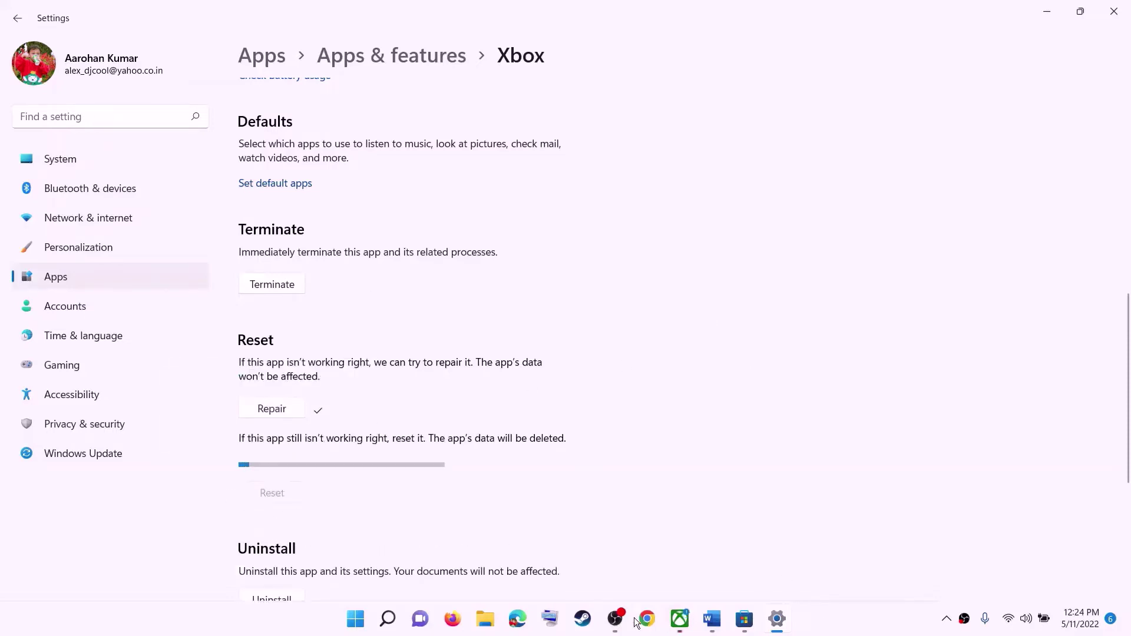
Switch to the Word document and copy the entire Get-AppxPackage command listed under Step 11
{"action": "left_click", "coordinate": [712, 619]}
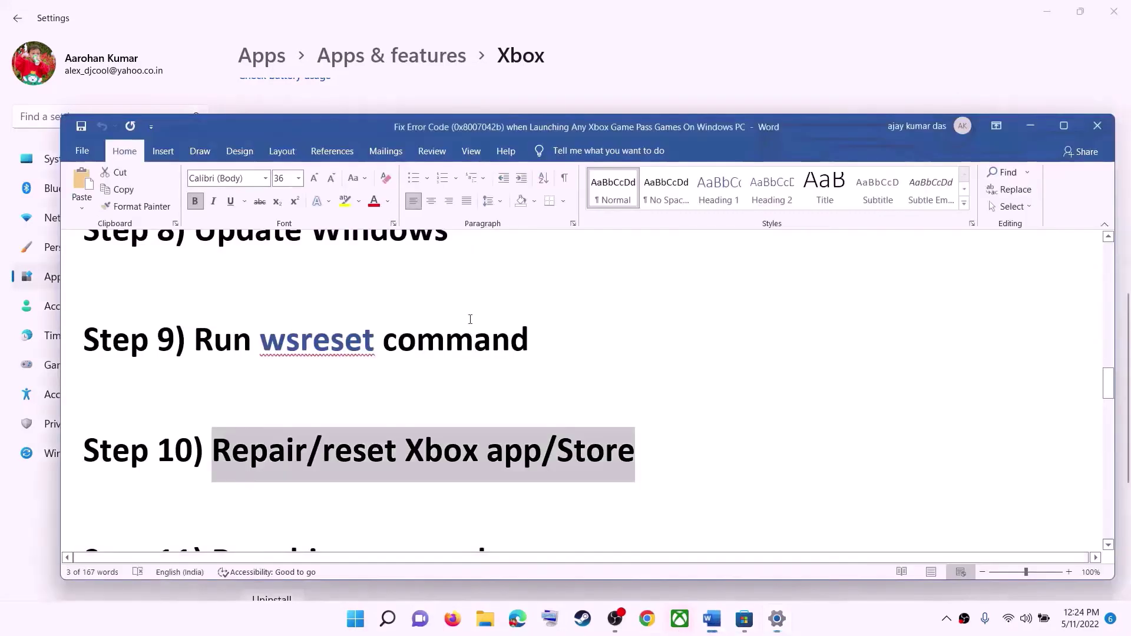
{"action": "scroll", "coordinate": [391, 426], "scroll_direction": "down", "scroll_amount": 3}
{"action": "scroll", "coordinate": [392, 425], "scroll_direction": "down", "scroll_amount": 2}
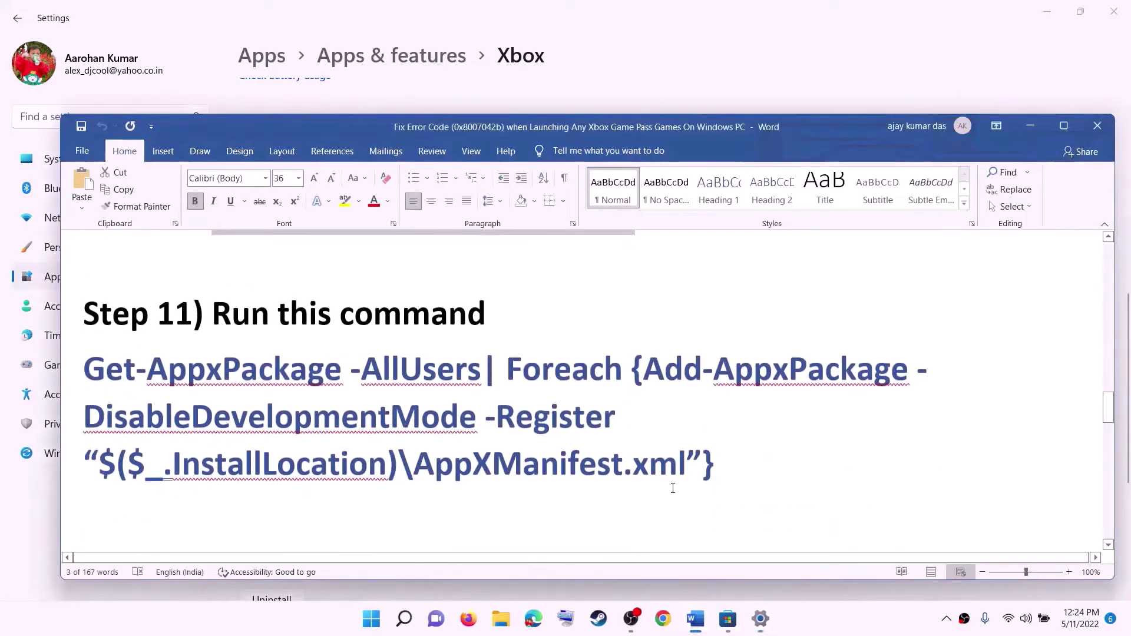
{"action": "left_click_drag", "start_coordinate": [715, 465], "coordinate": [251, 382]}
{"action": "triple_click", "coordinate": [149, 377]}
{"action": "key", "text": "ctrl+c"}
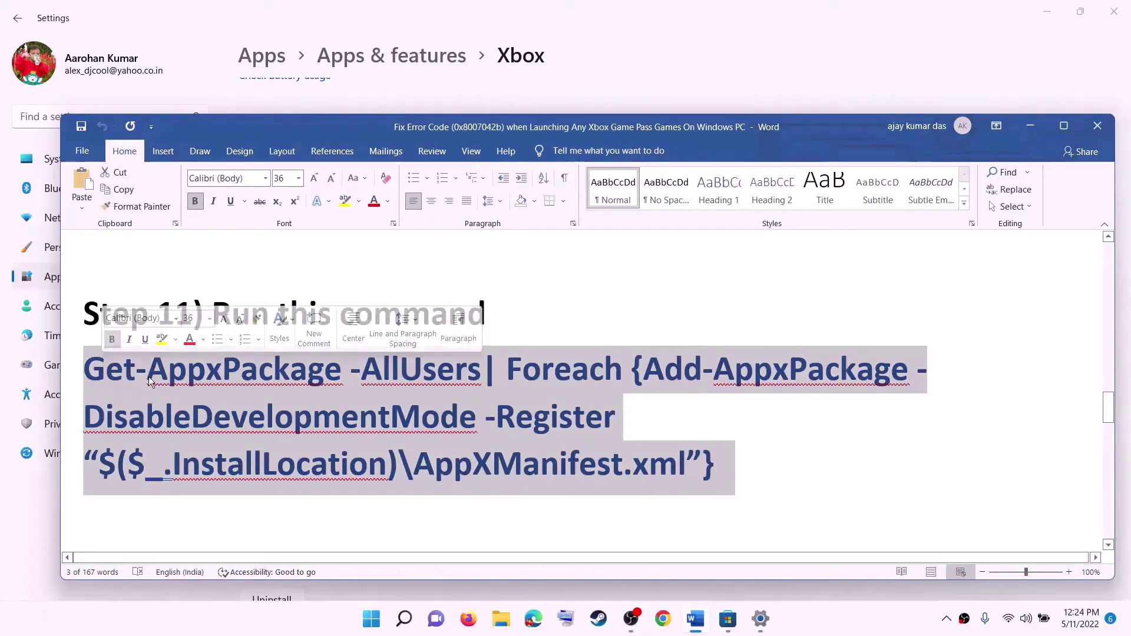
{"action": "right_click", "coordinate": [148, 376]}
{"action": "left_click", "coordinate": [192, 411]}
Search Windows for "powershell" and launch Windows PowerShell as administrator
{"action": "left_click", "coordinate": [373, 622]}
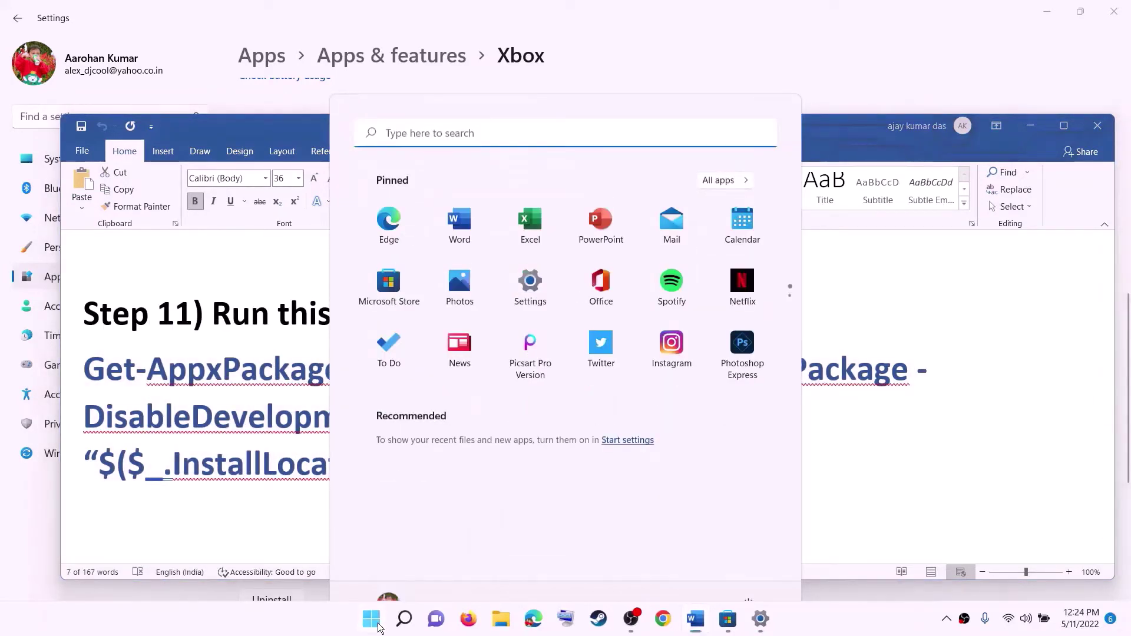
{"action": "type", "text": "powershell"}
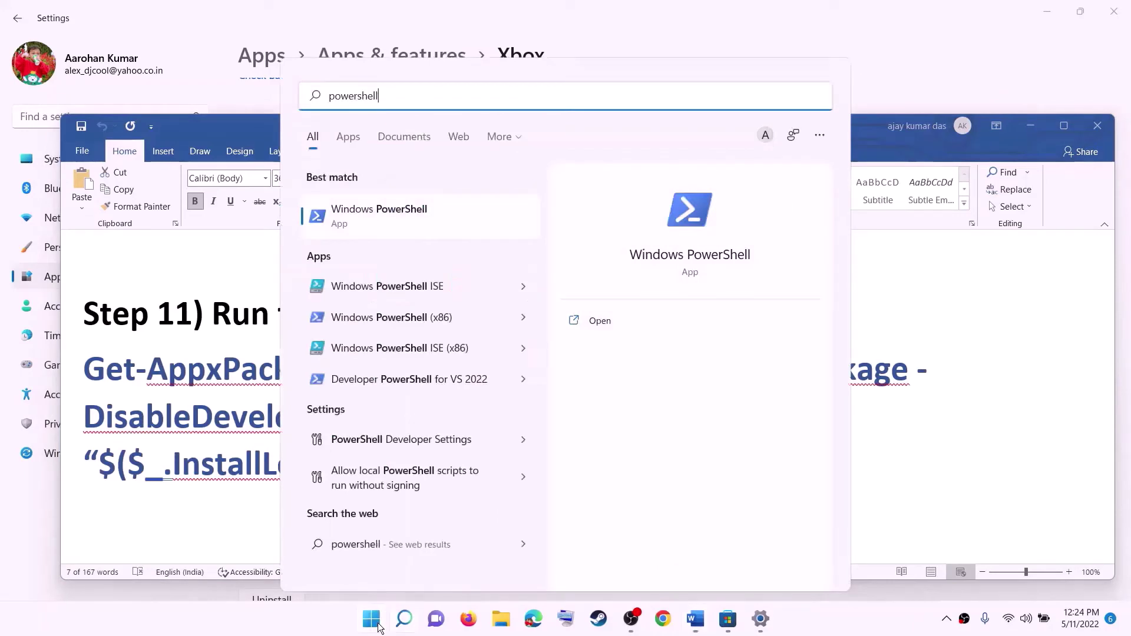
{"action": "right_click", "coordinate": [380, 229]}
{"action": "left_click", "coordinate": [691, 244]}
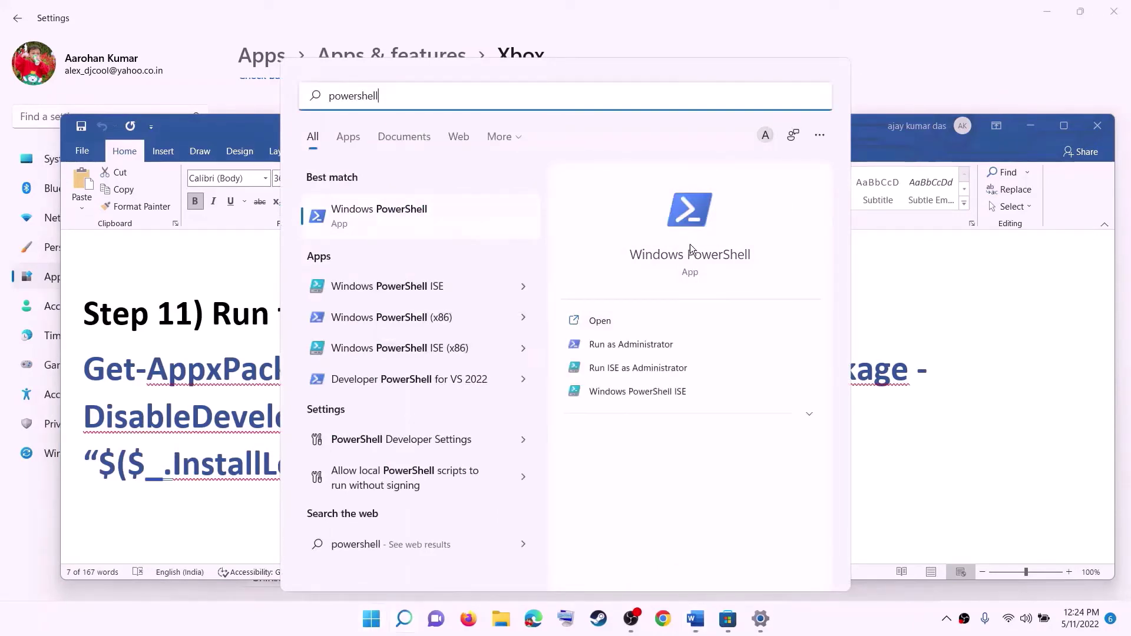
{"action": "left_click", "coordinate": [493, 426]}
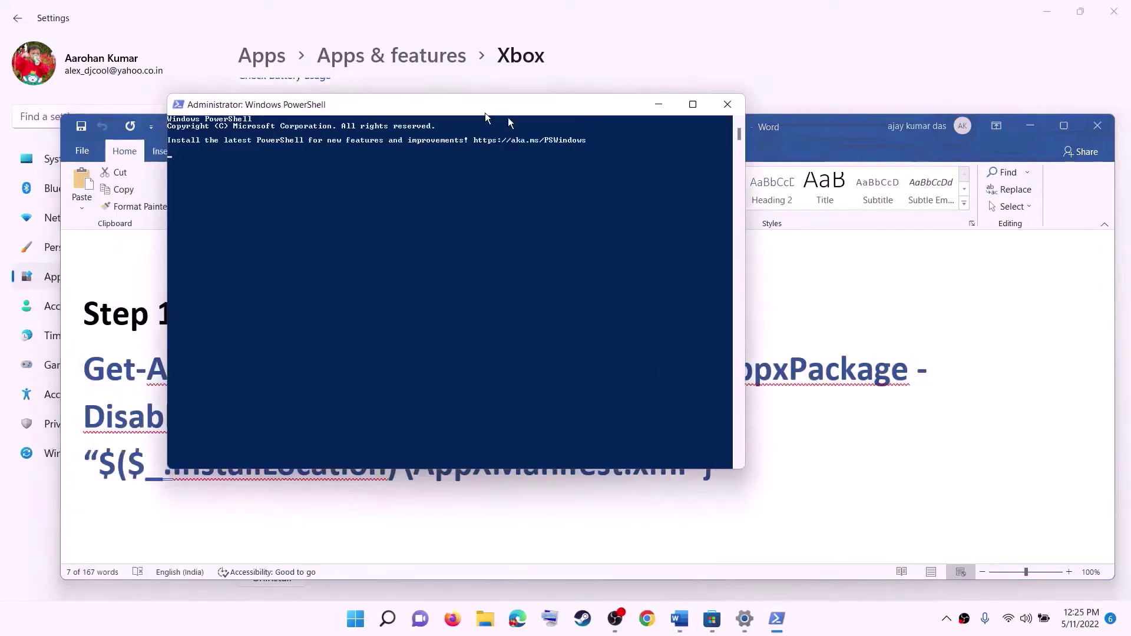
Run the copied Get-AppxPackage command in the administrator PowerShell window, let it finish, and close the window
{"action": "key", "text": "ctrl+v"}
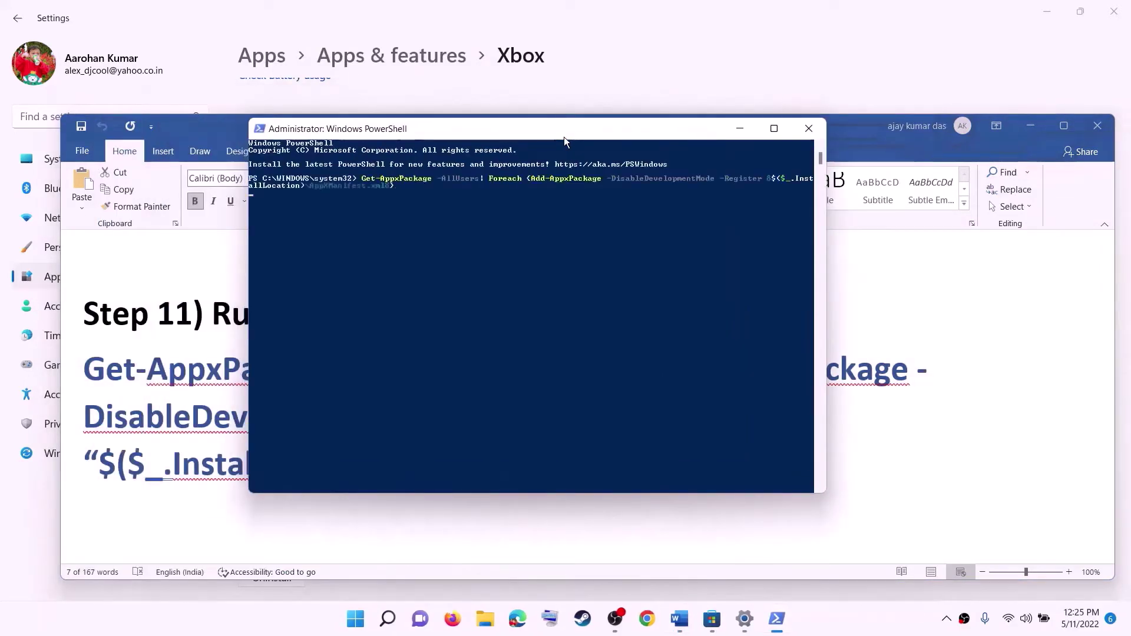
{"action": "key", "text": "Return"}
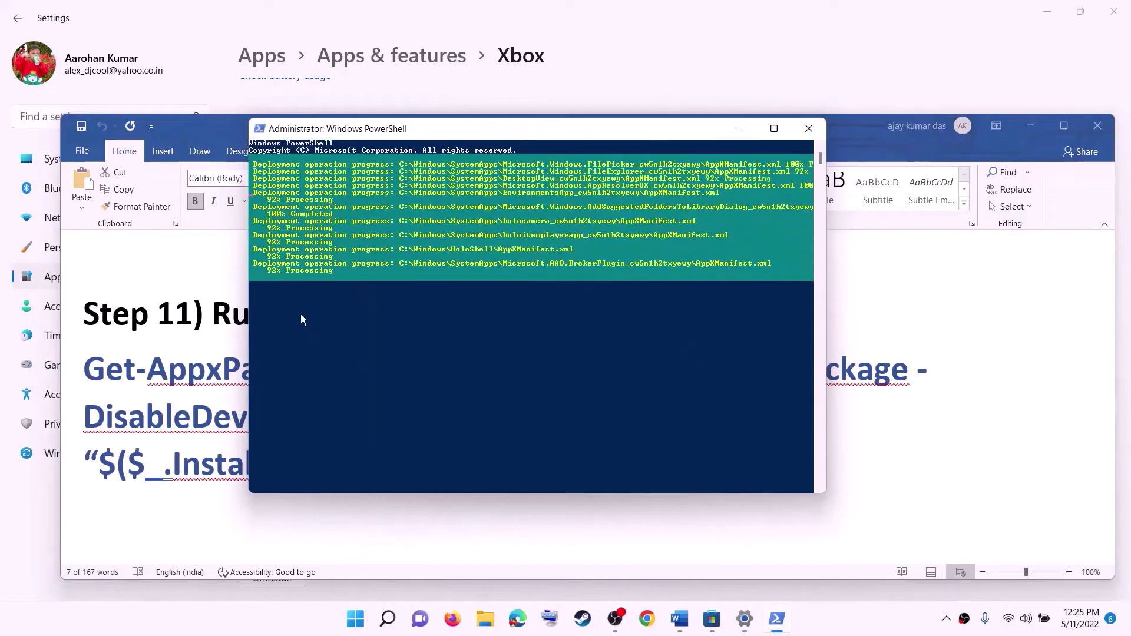
{"action": "left_click", "coordinate": [823, 614]}
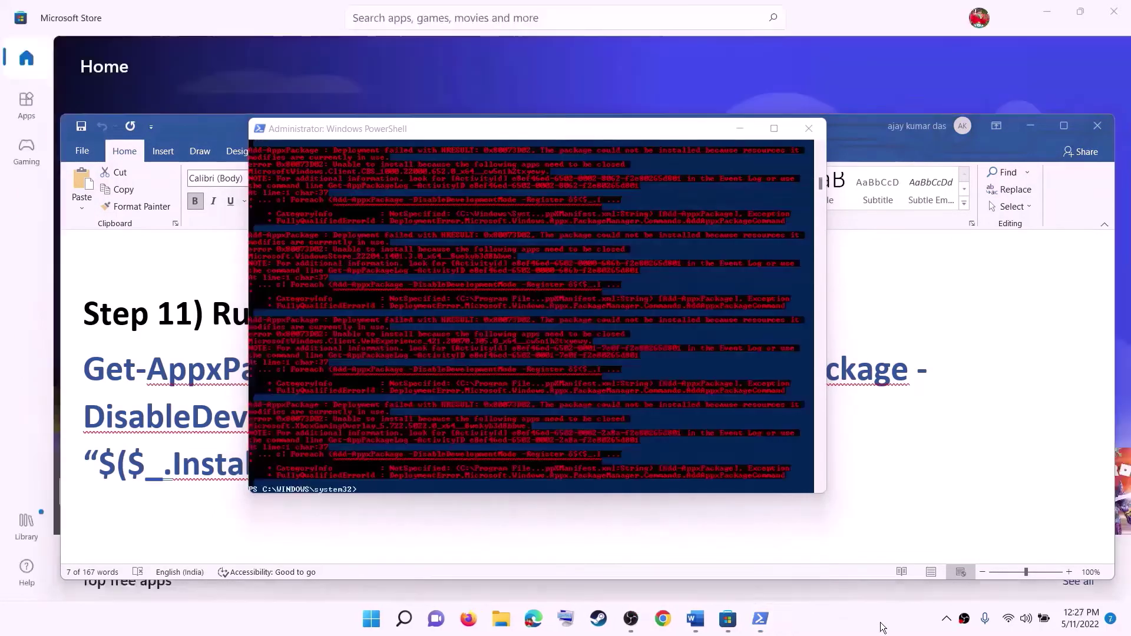
{"action": "left_click", "coordinate": [813, 129]}
Highlight the Step 11 command and the Step 12 heading "Start all these services" in the document, and examine the services listed below it
{"action": "triple_click", "coordinate": [380, 417]}
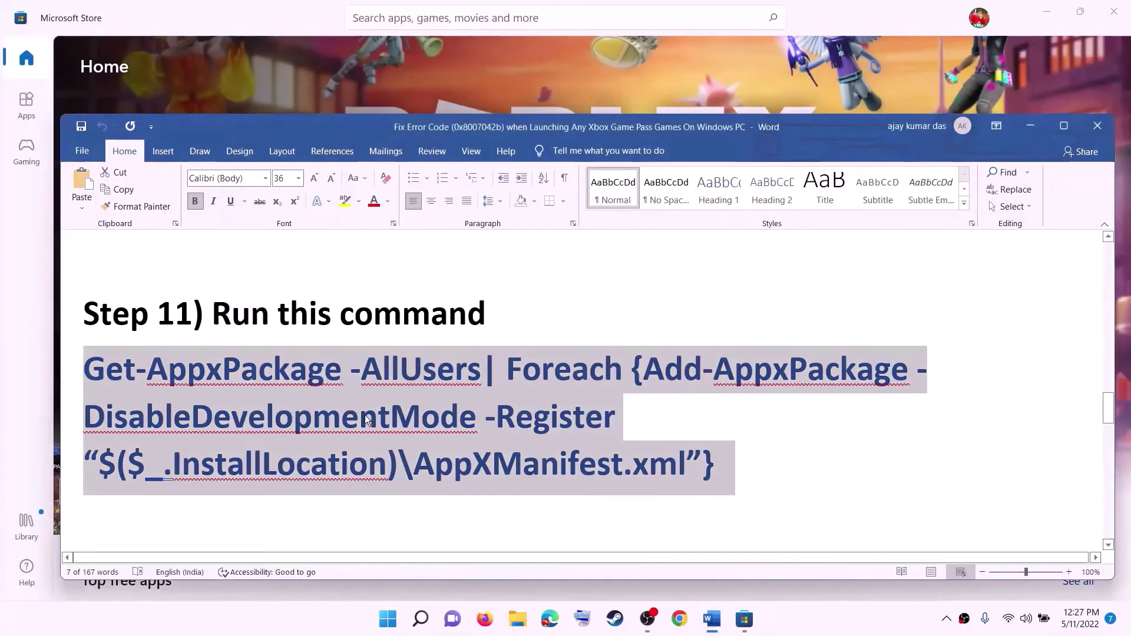
{"action": "scroll", "coordinate": [365, 415], "scroll_direction": "down", "scroll_amount": 1}
{"action": "scroll", "coordinate": [361, 415], "scroll_direction": "down", "scroll_amount": 1}
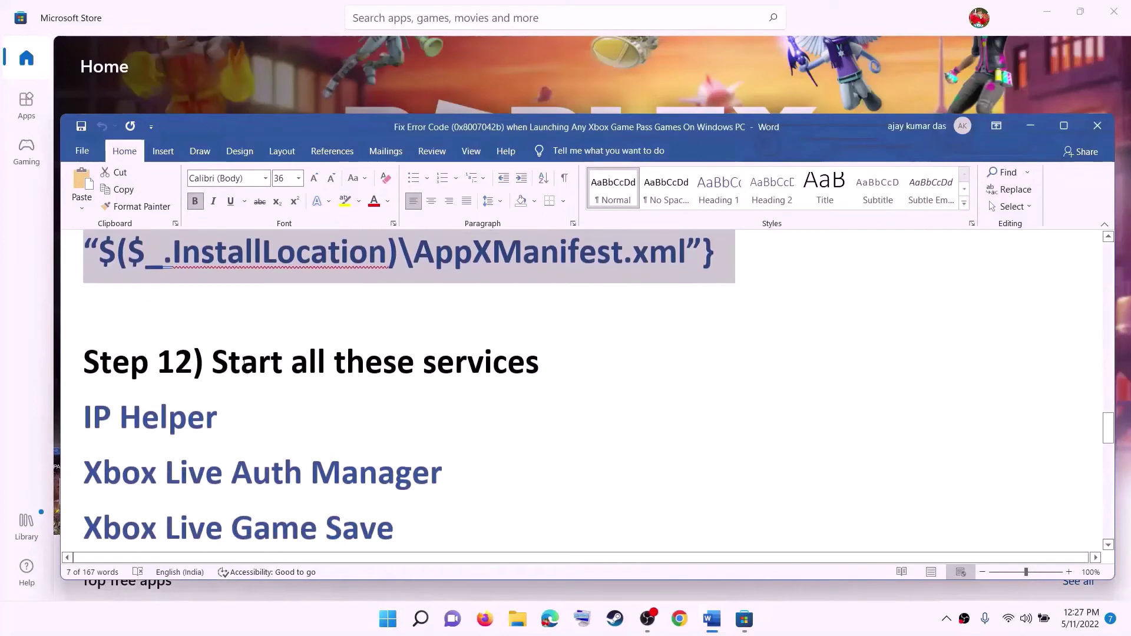
{"action": "left_click_drag", "start_coordinate": [212, 362], "coordinate": [559, 362]}
{"action": "scroll", "coordinate": [360, 391], "scroll_direction": "down", "scroll_amount": 2}
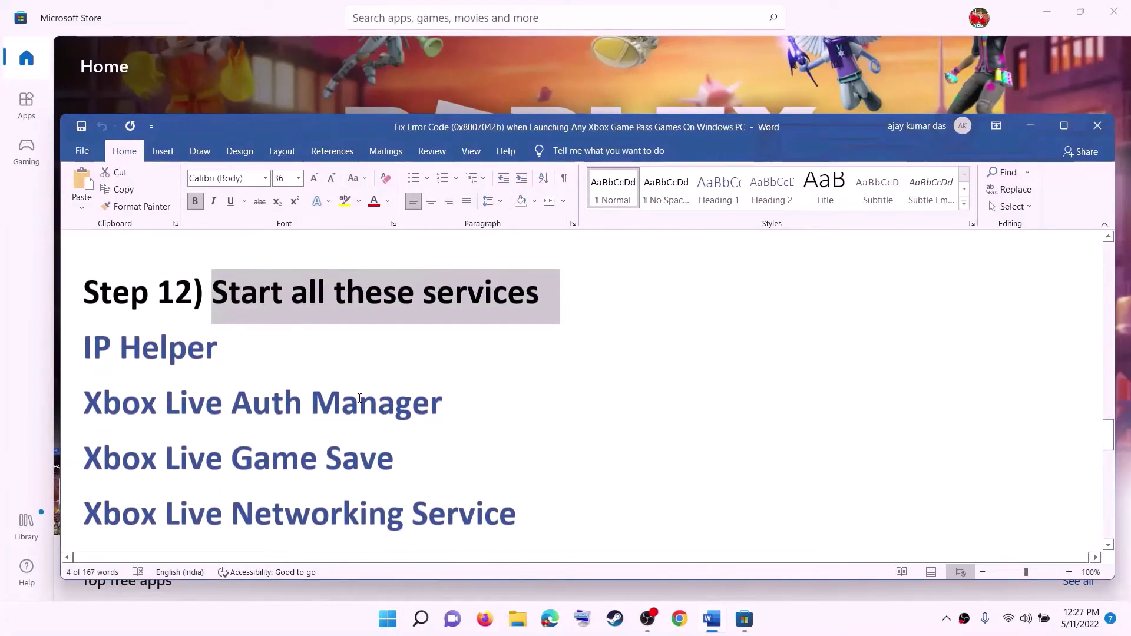
Search Windows for "services" and open the Services app
{"action": "scroll", "coordinate": [359, 398], "scroll_direction": "down", "scroll_amount": 1}
{"action": "key", "text": "super"}
{"action": "type", "text": "services"}
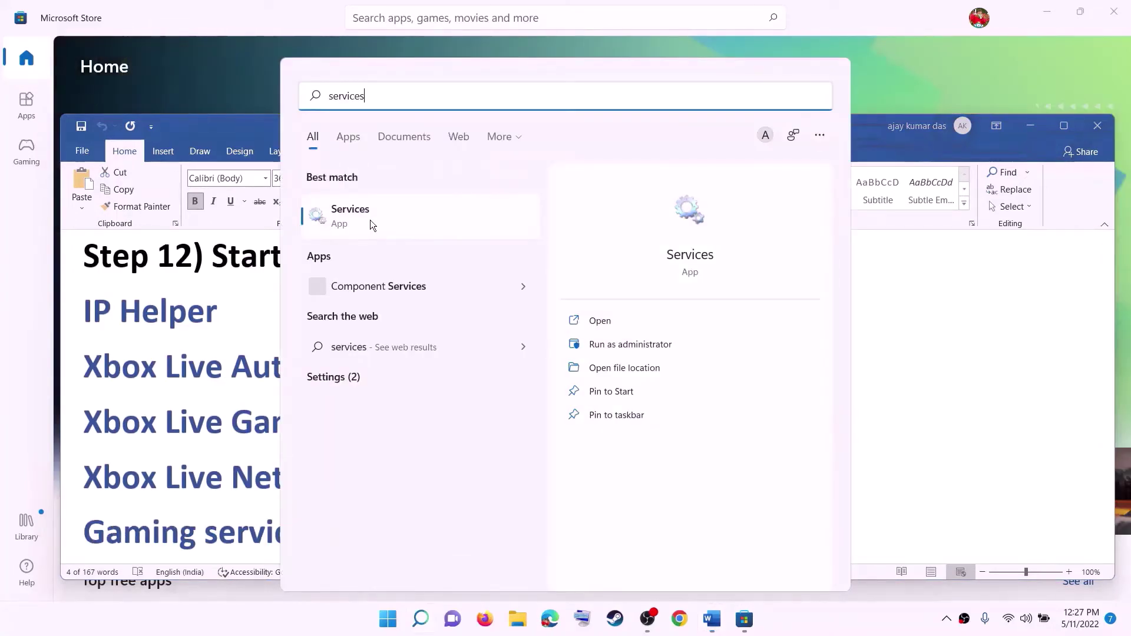
{"action": "left_click", "coordinate": [370, 220]}
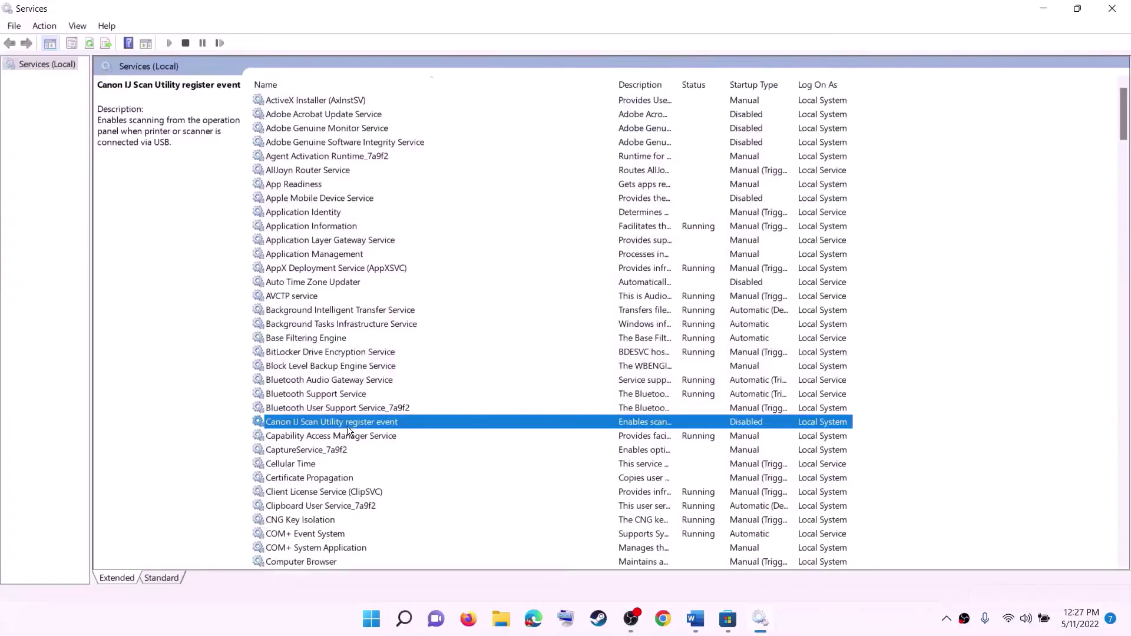
Find the IP Helper service, set its startup type to Automatic, and accept its properties
{"action": "key", "text": "i"}
{"action": "left_click", "coordinate": [278, 337]}
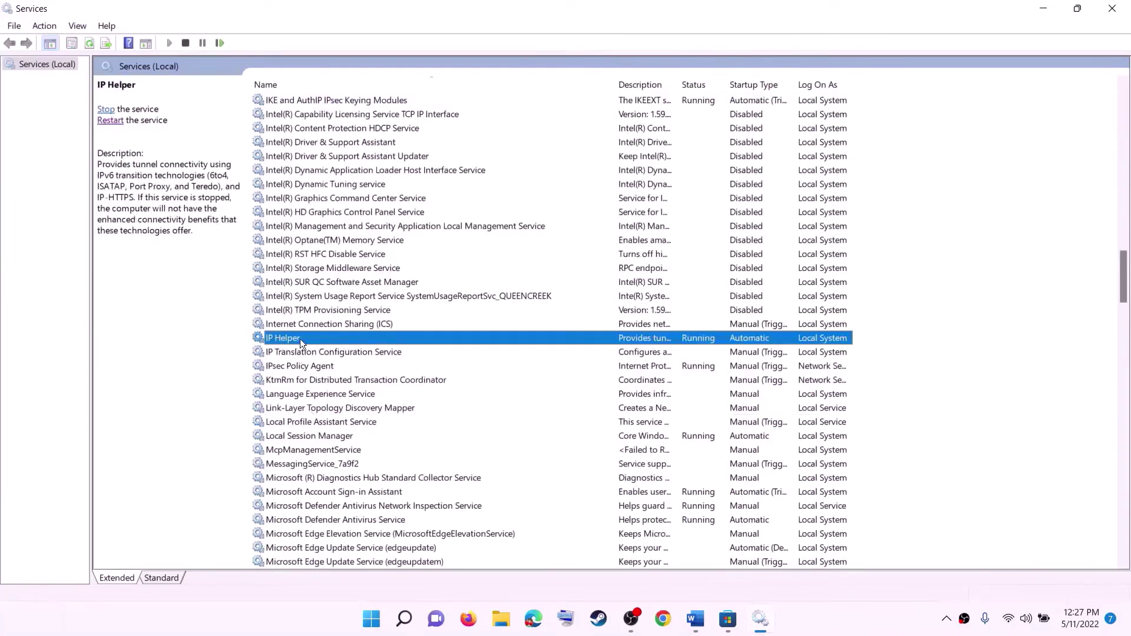
{"action": "double_click", "coordinate": [376, 338]}
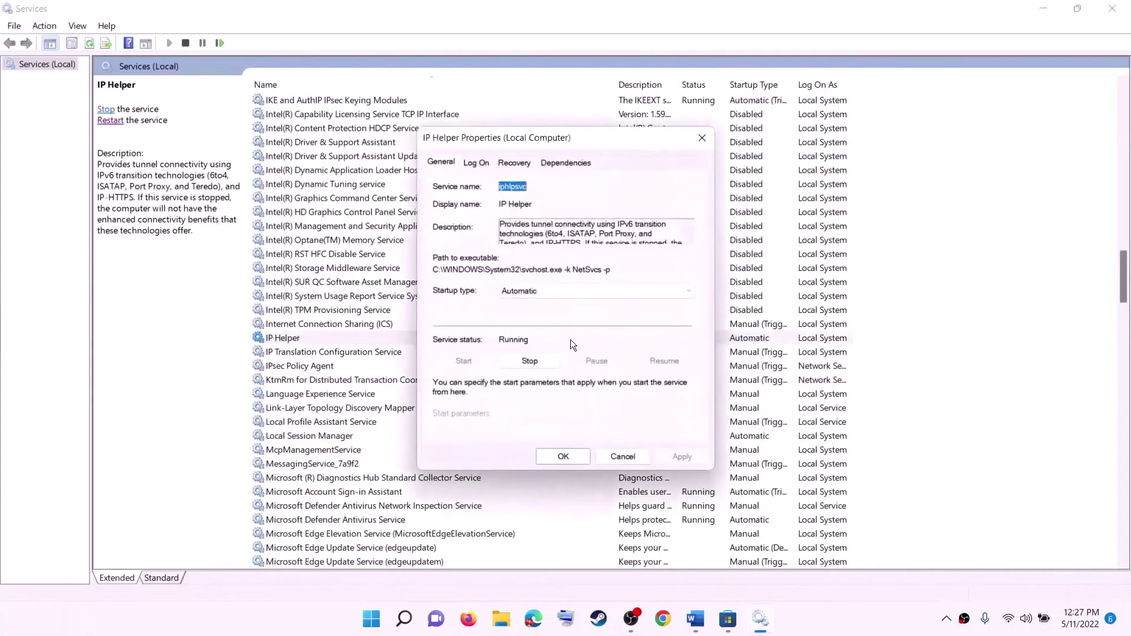
{"action": "left_click", "coordinate": [536, 291]}
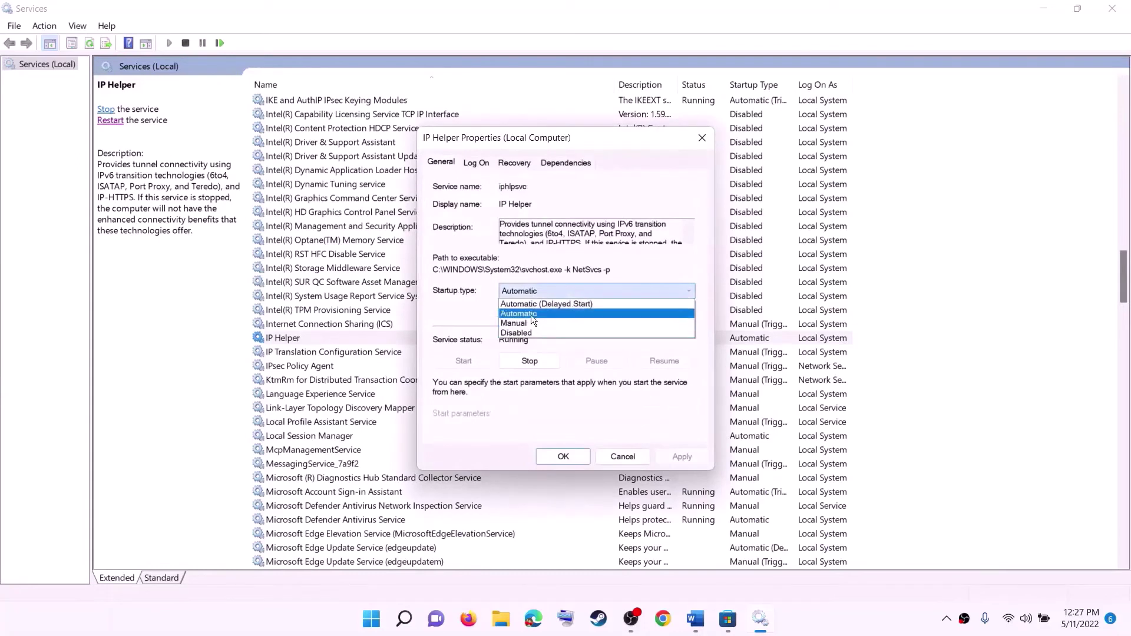
{"action": "left_click", "coordinate": [531, 315]}
{"action": "left_click", "coordinate": [674, 462]}
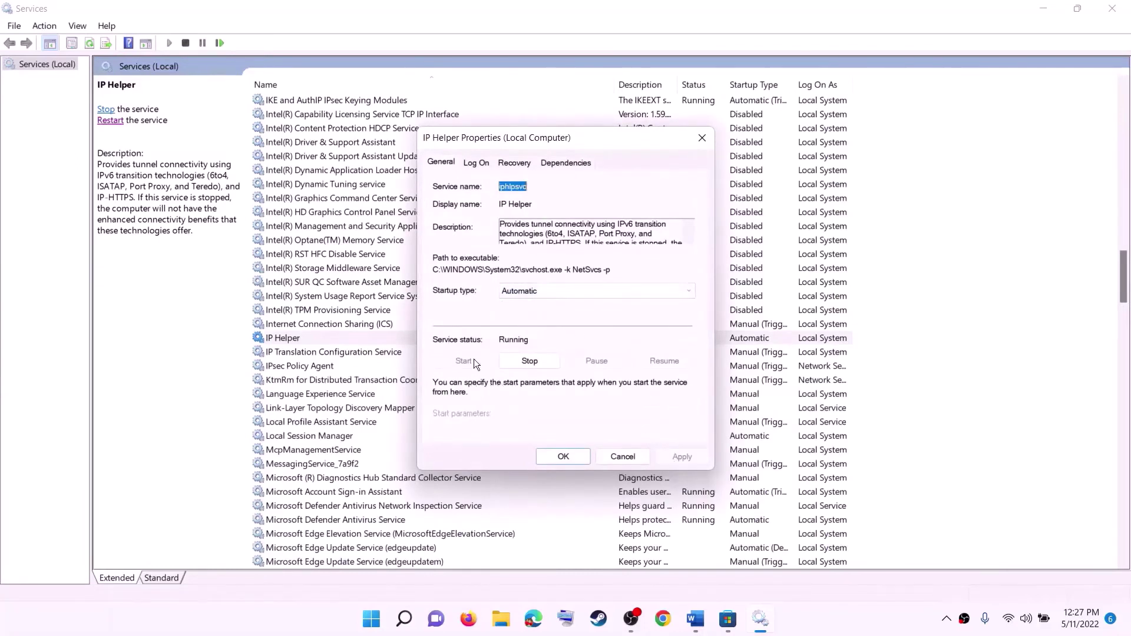
{"action": "left_click", "coordinate": [561, 459]}
Find the Xbox Accessory Management Service, set its startup type to Automatic, and accept its properties
{"action": "left_click", "coordinate": [389, 463]}
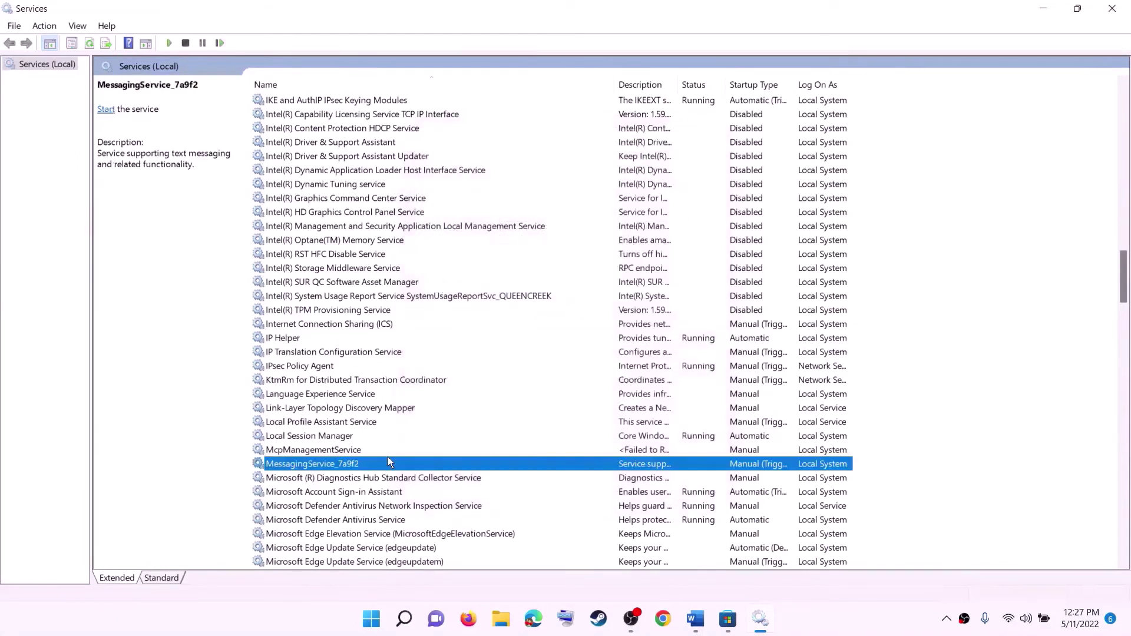
{"action": "key", "text": "x"}
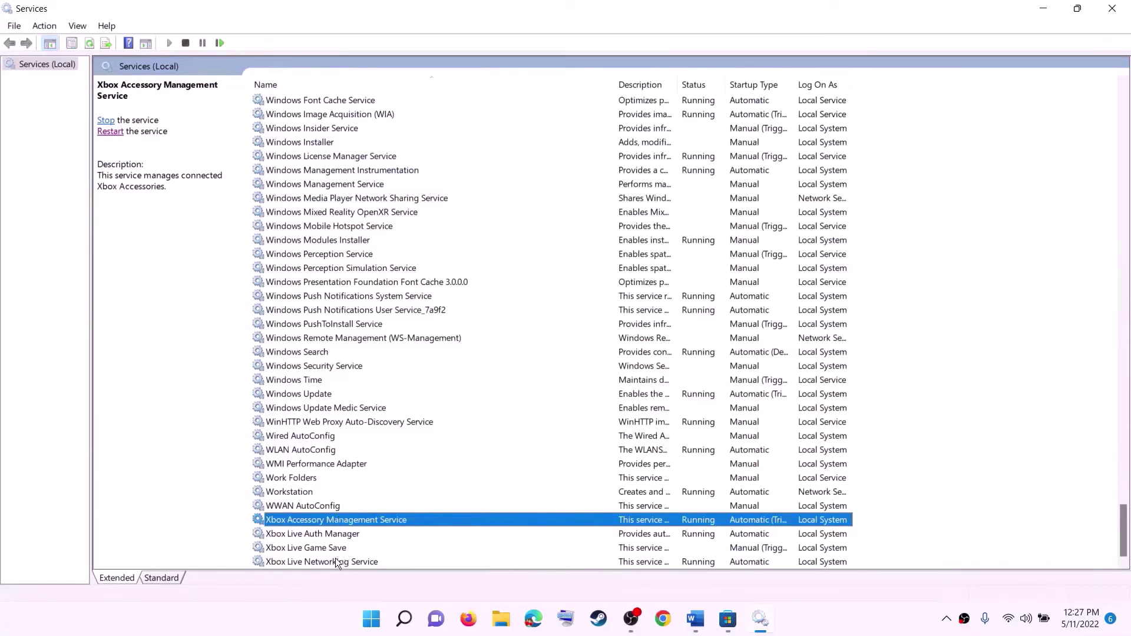
{"action": "double_click", "coordinate": [365, 522]}
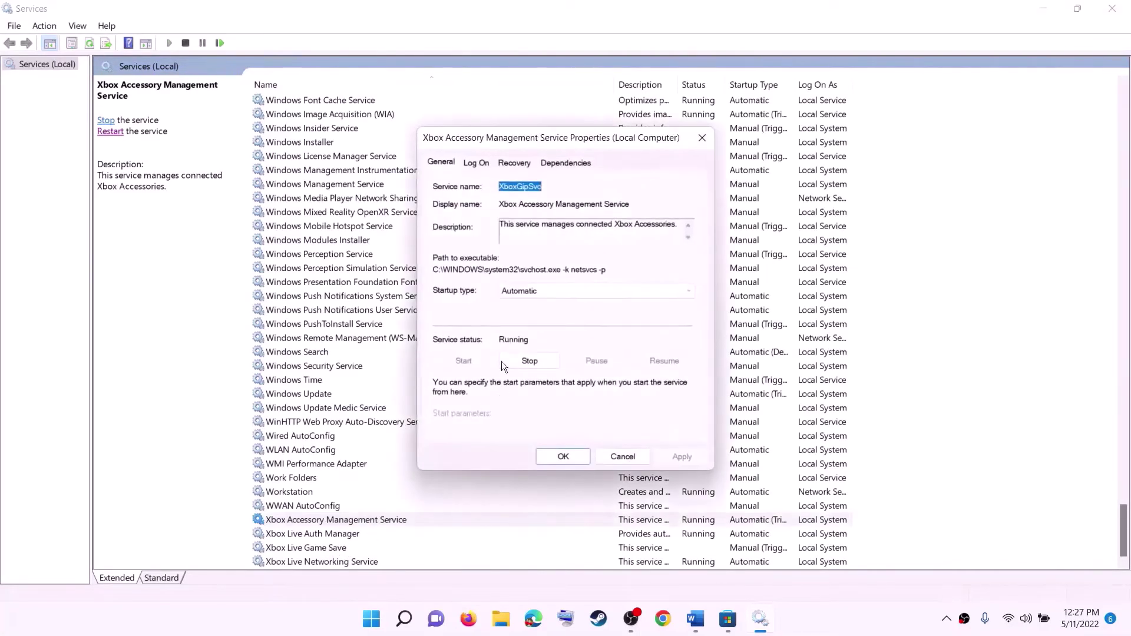
{"action": "left_click", "coordinate": [540, 286]}
{"action": "left_click", "coordinate": [532, 315]}
{"action": "left_click", "coordinate": [563, 457]}
Set the startup type of the Xbox Live Auth Manager service to Automatic and accept its properties
{"action": "double_click", "coordinate": [311, 534]}
{"action": "left_click", "coordinate": [554, 310]}
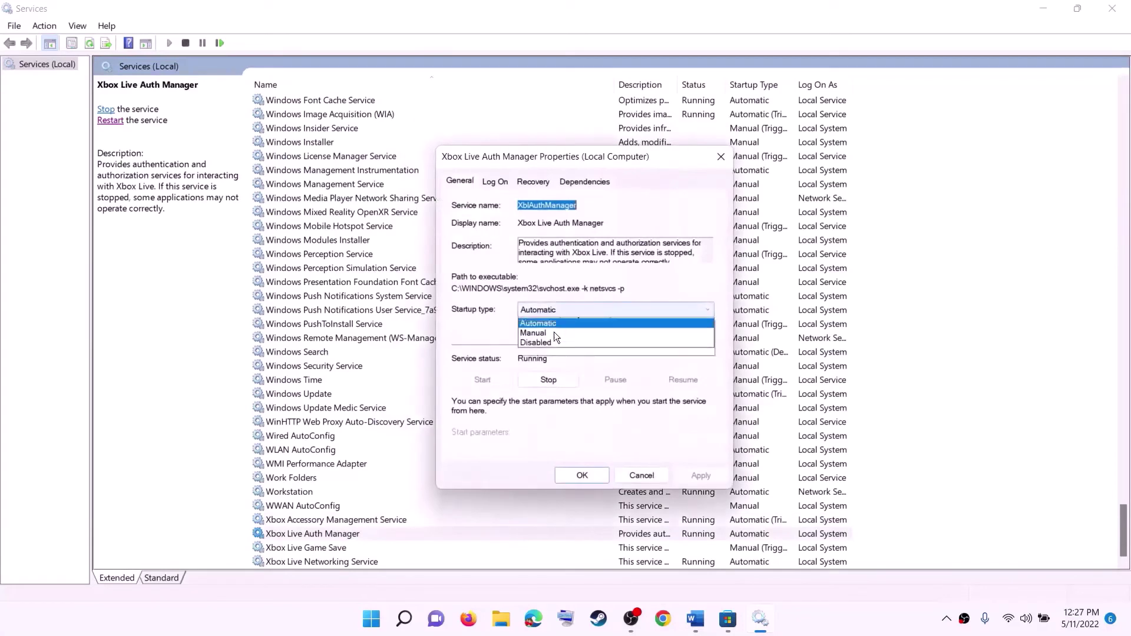
{"action": "left_click", "coordinate": [548, 323]}
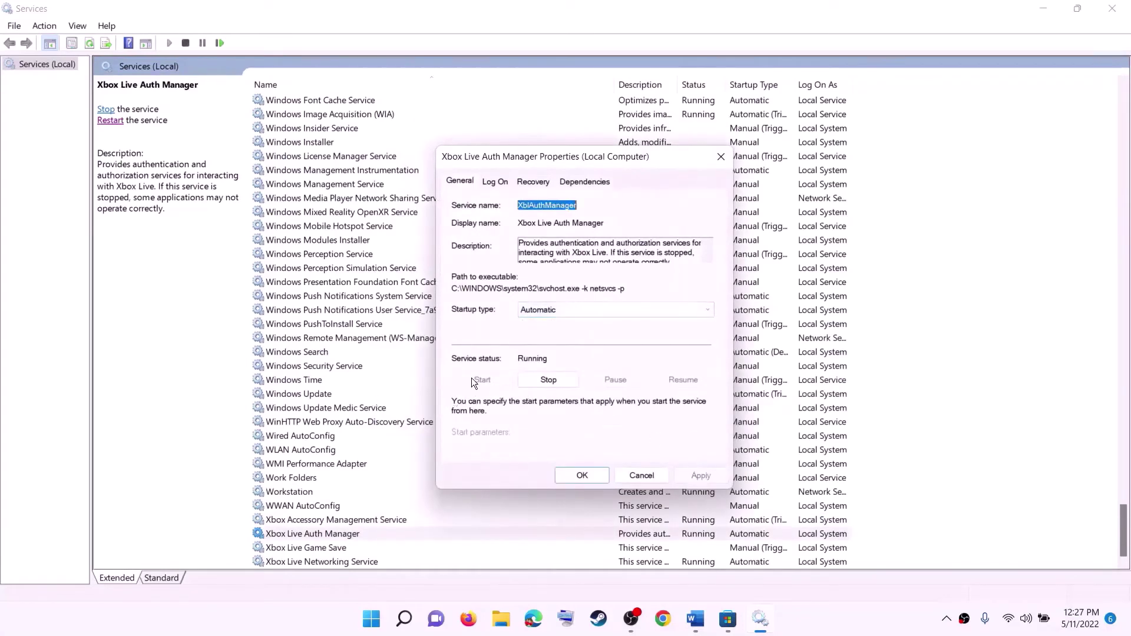
{"action": "left_click", "coordinate": [570, 473]}
Set the Xbox Live Game Save service's startup type to Automatic, apply it, and start the service
{"action": "double_click", "coordinate": [313, 546]}
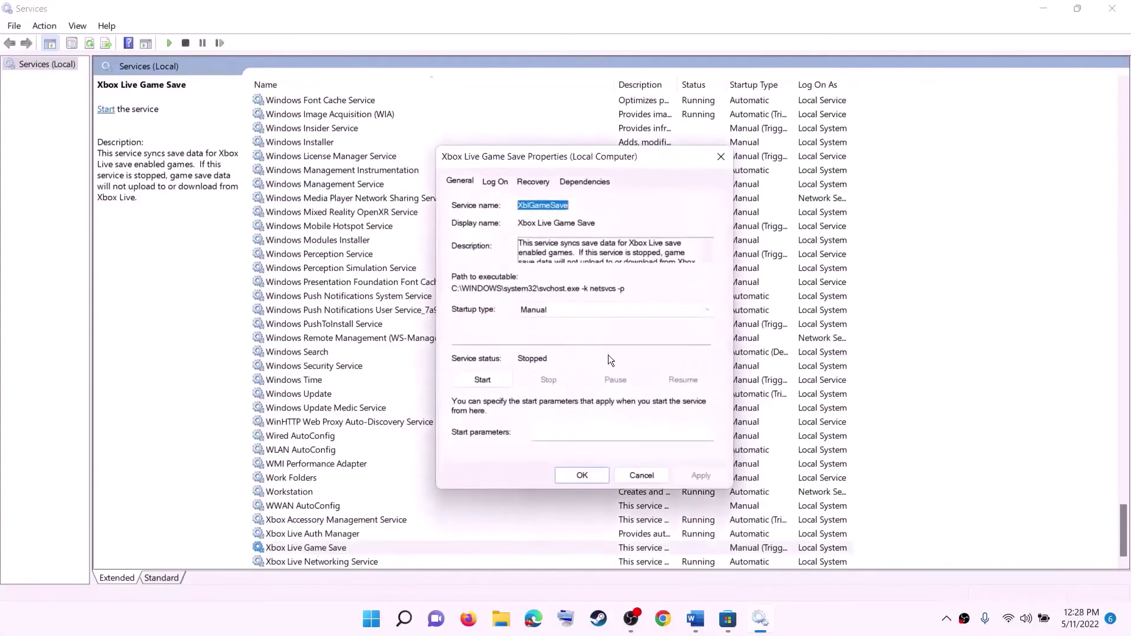
{"action": "left_click", "coordinate": [570, 313]}
{"action": "left_click", "coordinate": [551, 333]}
{"action": "left_click", "coordinate": [695, 475]}
{"action": "left_click", "coordinate": [502, 384]}
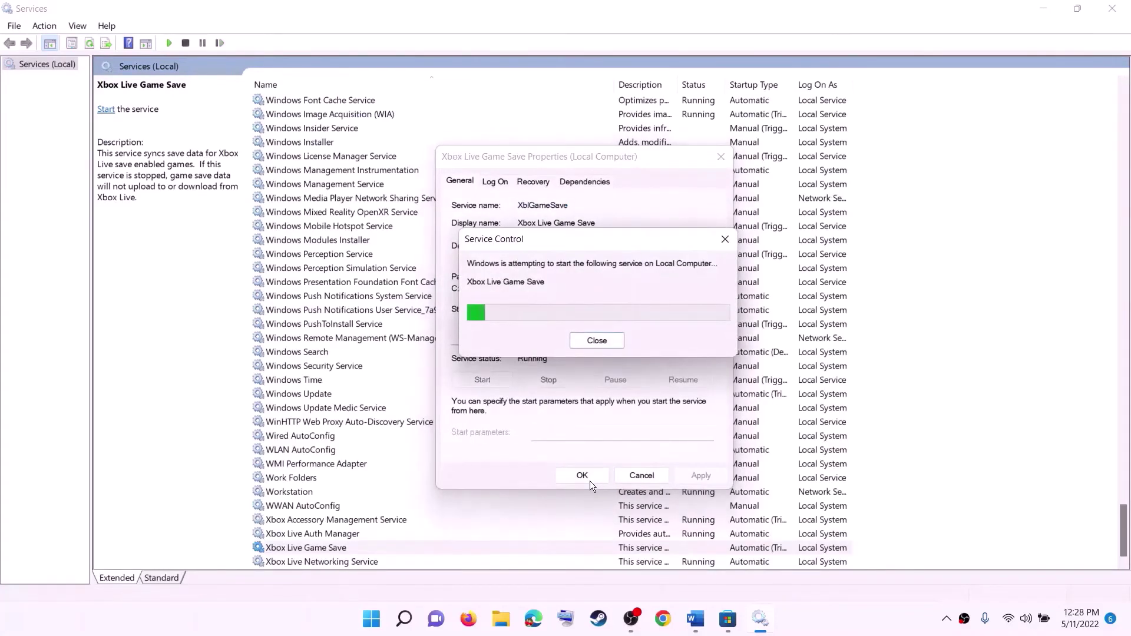
{"action": "left_click", "coordinate": [585, 479]}
Set the startup type of the Xbox Live Networking Service to Automatic and accept its properties
{"action": "double_click", "coordinate": [352, 563]}
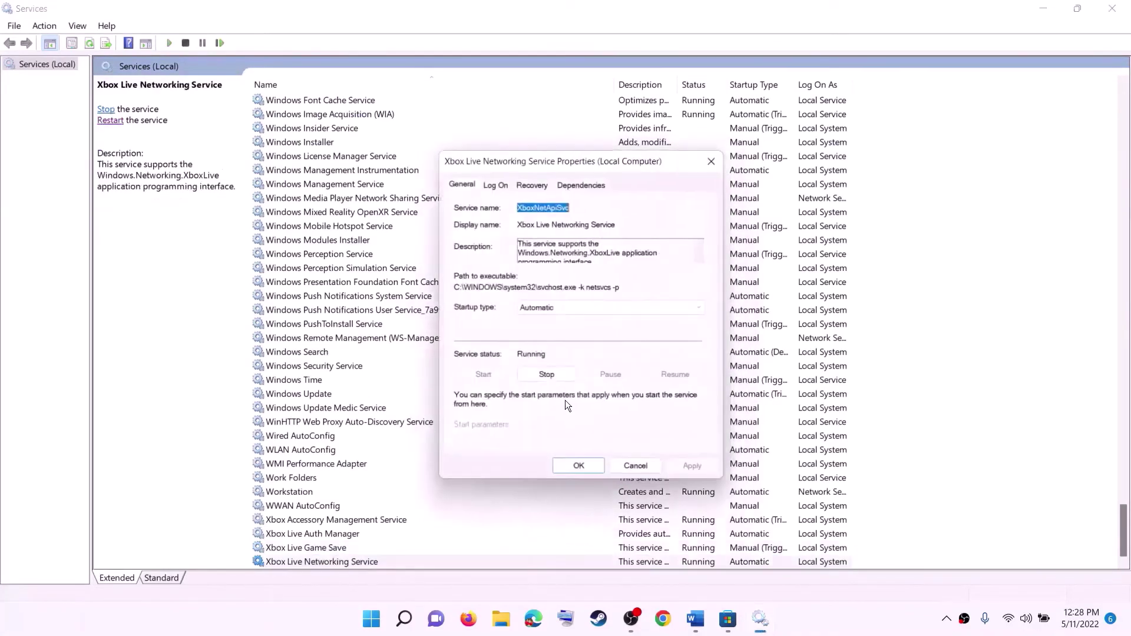
{"action": "left_click", "coordinate": [563, 311]}
{"action": "left_click", "coordinate": [556, 332]}
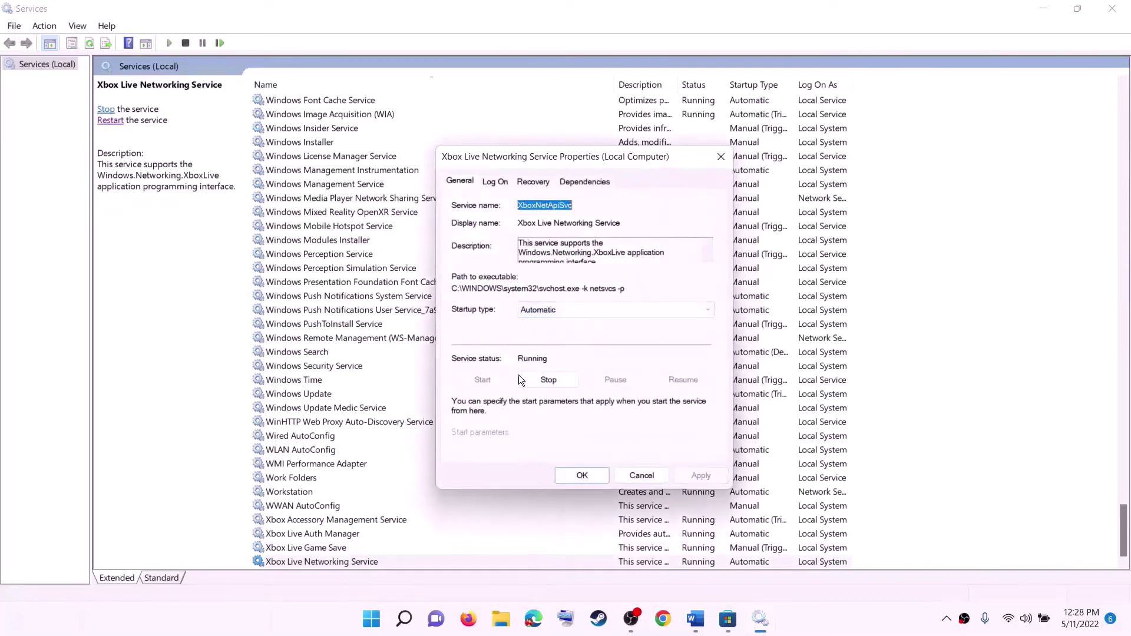
{"action": "left_click", "coordinate": [574, 473]}
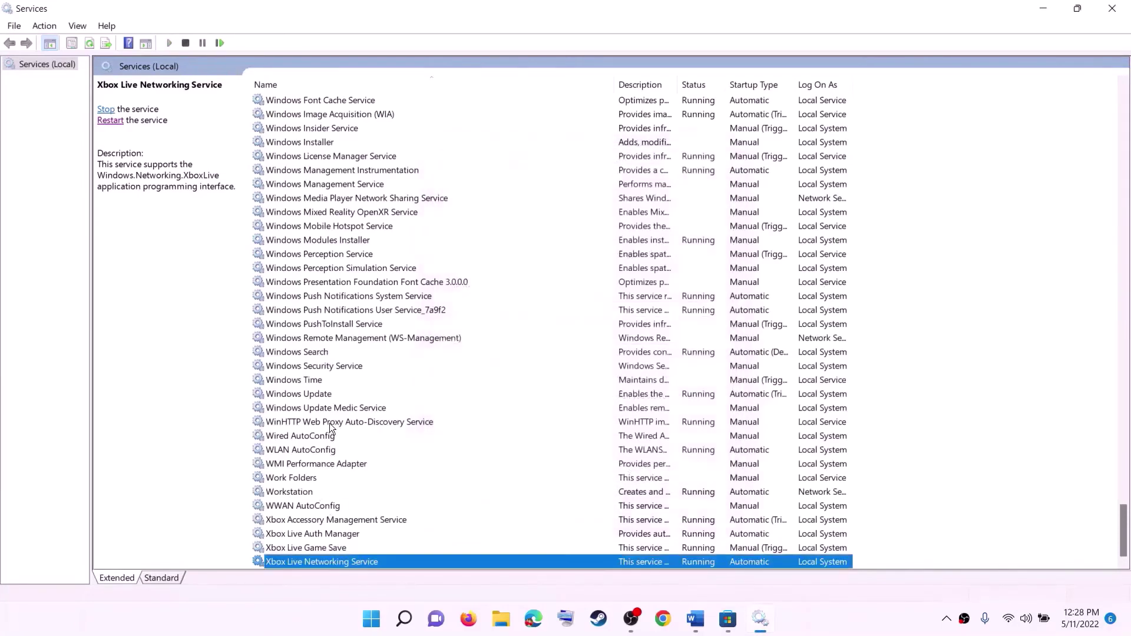
Open the Windows Update service's properties and set its startup type to Automatic
{"action": "left_click", "coordinate": [313, 400]}
{"action": "double_click", "coordinate": [566, 396]}
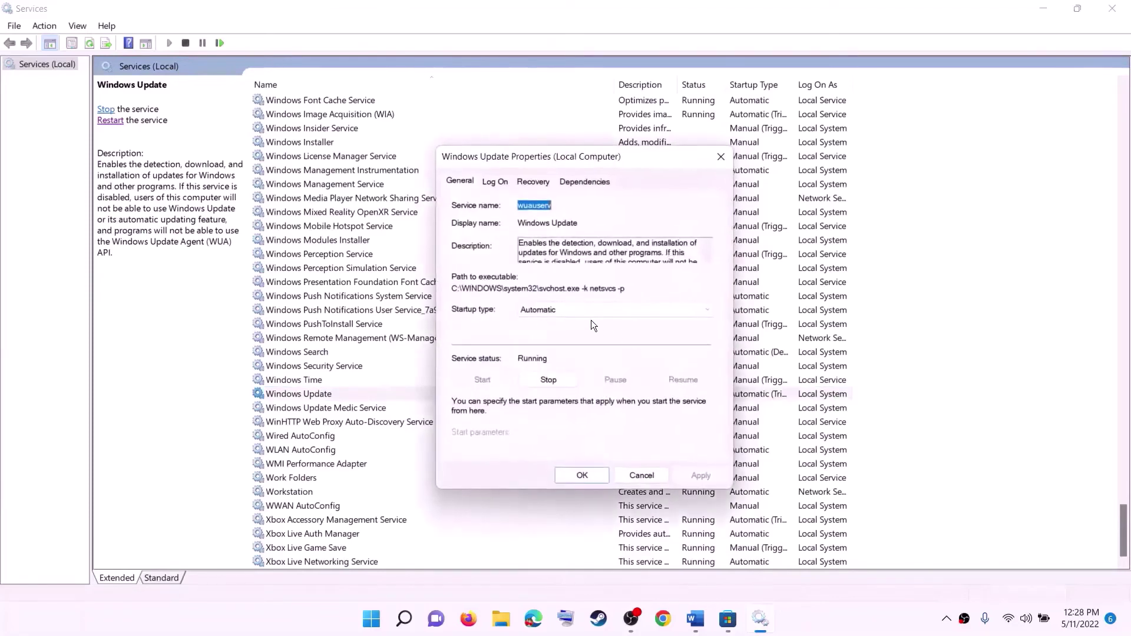
{"action": "left_click", "coordinate": [591, 311]}
{"action": "left_click", "coordinate": [560, 332]}
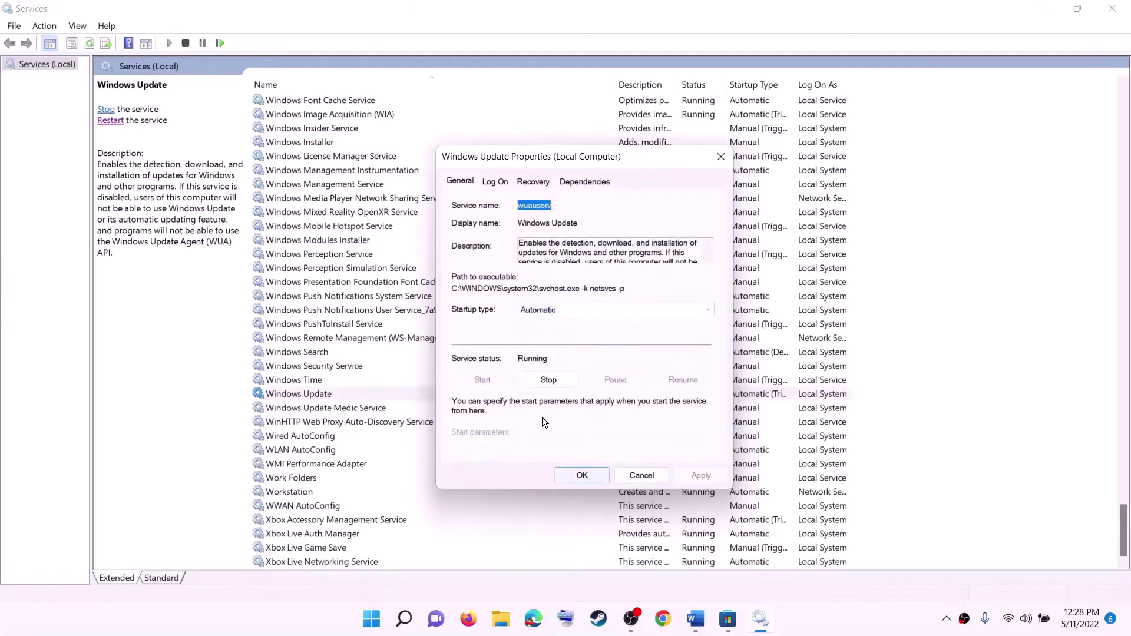